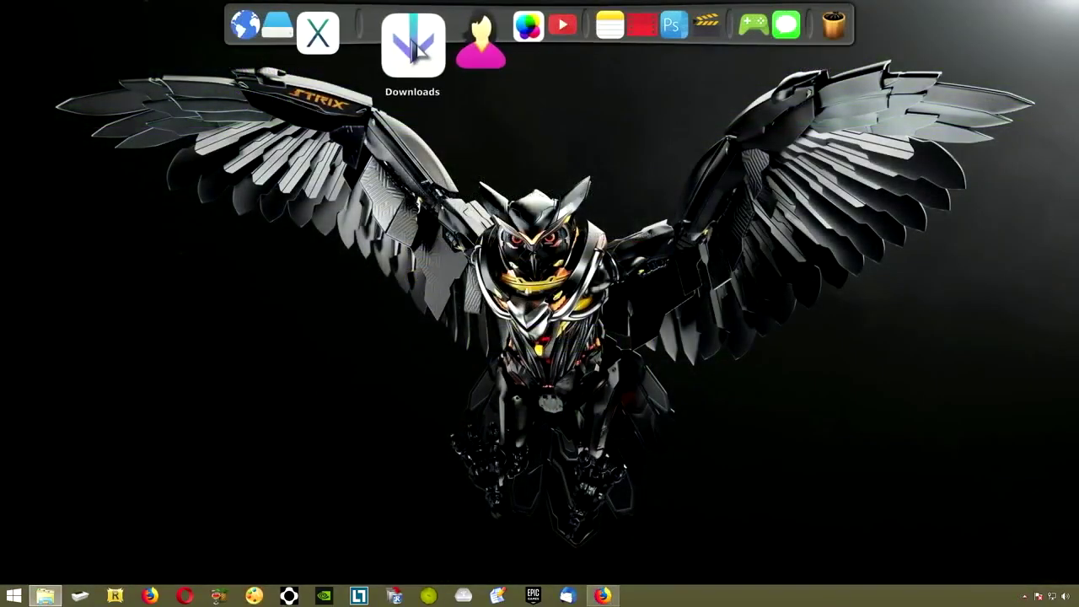
Extract the usb-disk-ejector zip from Downloads into its own folder and run USB_Disk_Eject from it
click(412, 48)
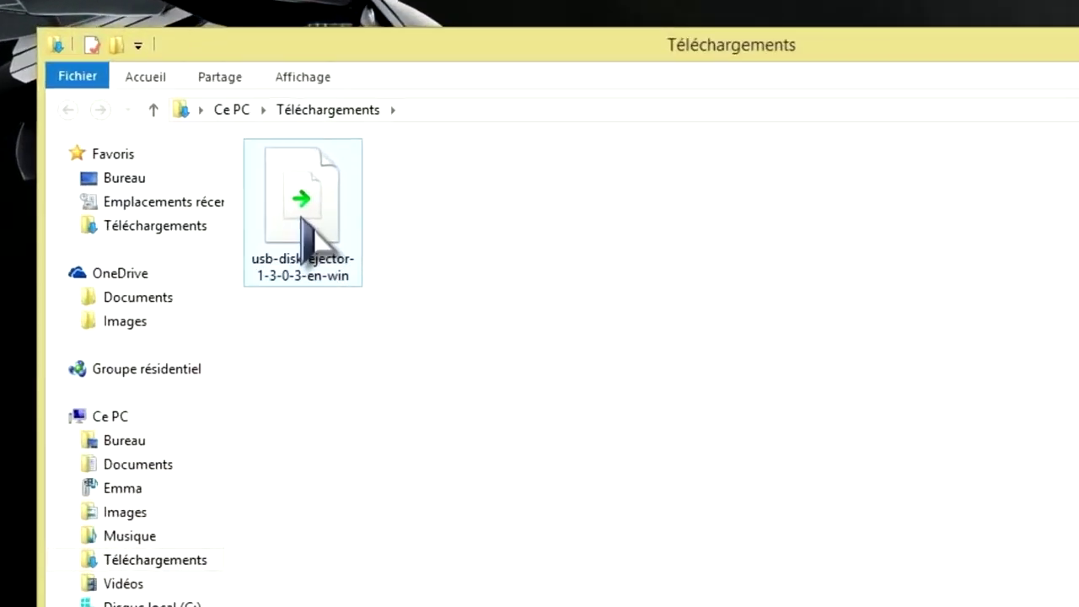
right_click(341, 226)
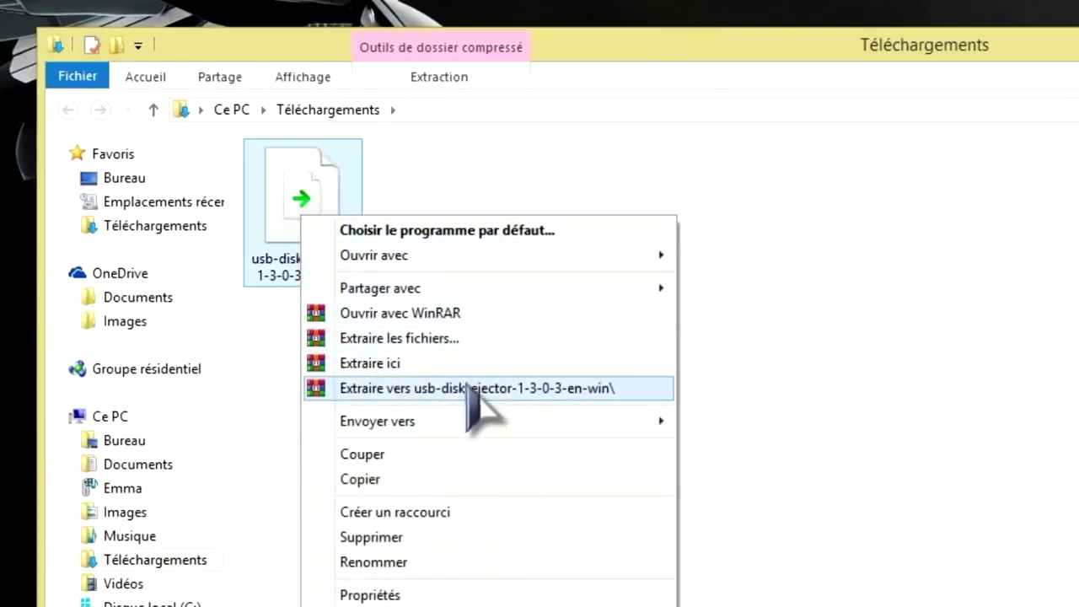
click(469, 389)
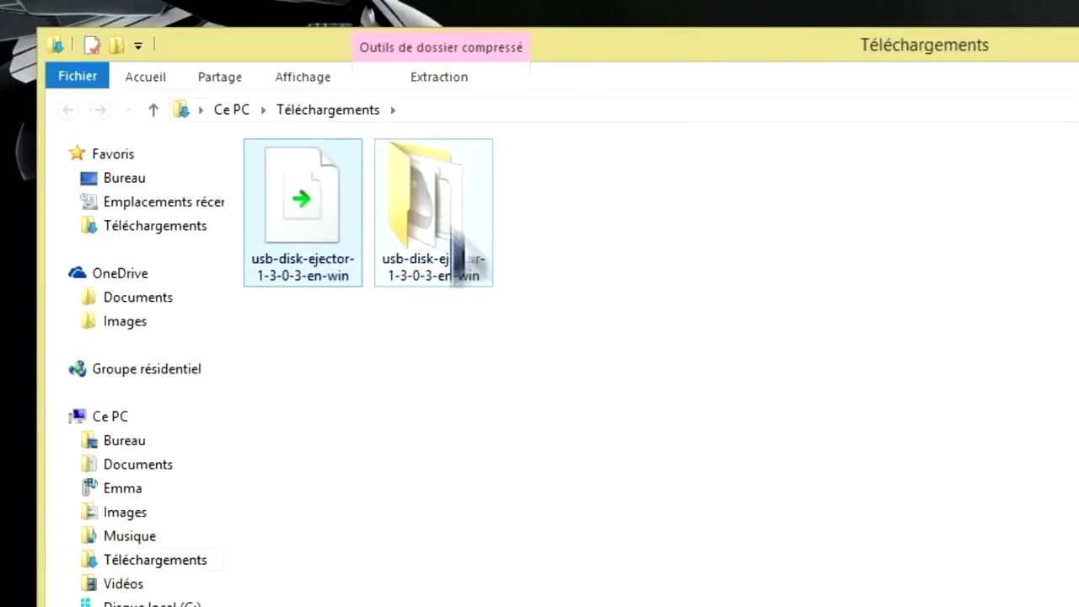
double_click(455, 227)
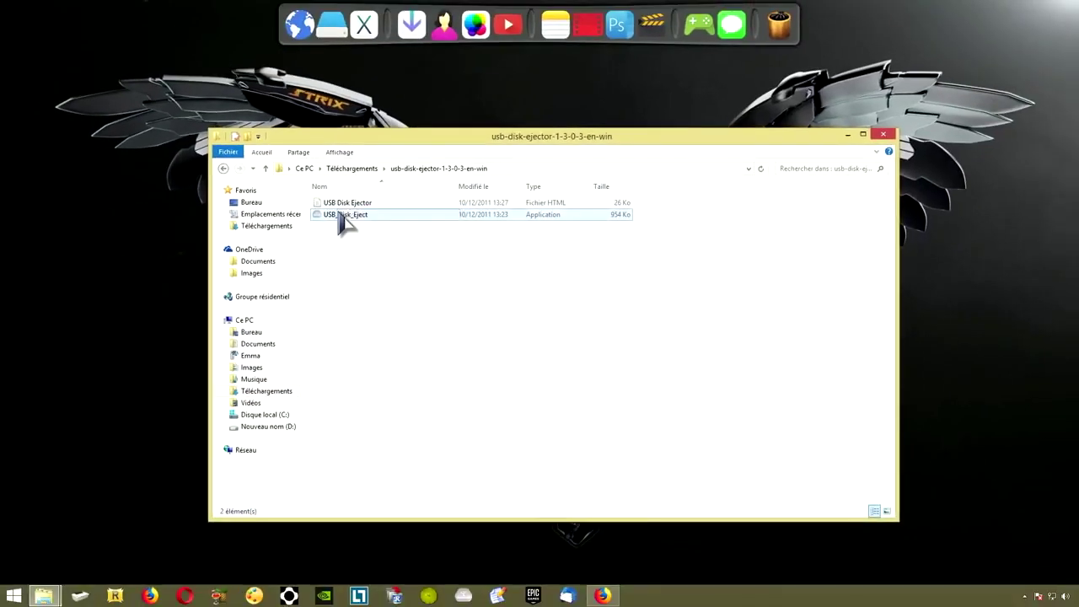
double_click(337, 216)
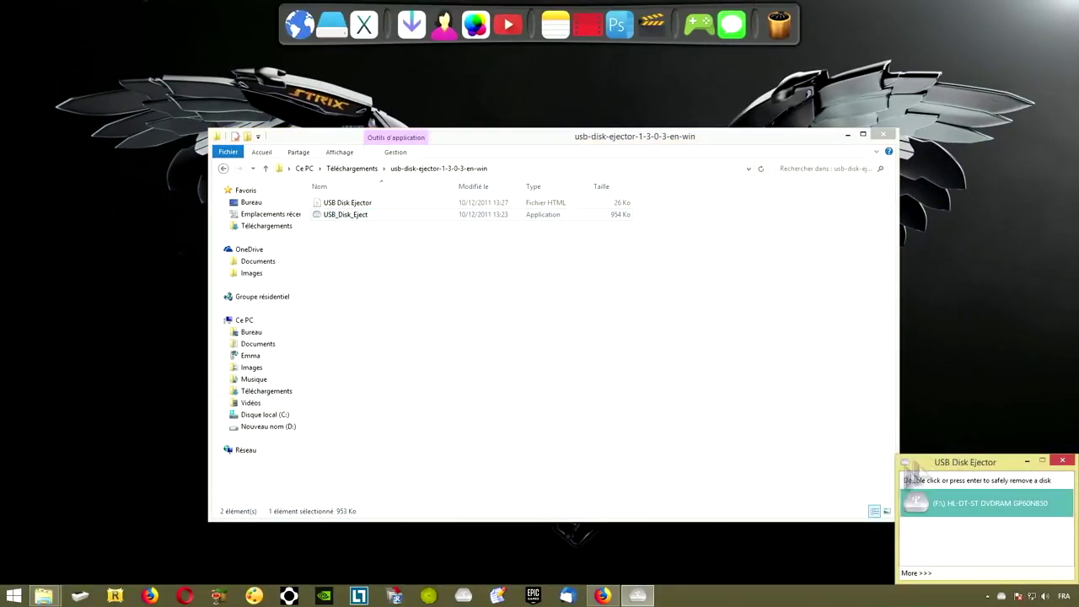
Close USB Disk Ejector and the Explorer window, then open Ce PC to view the drives
click(1064, 462)
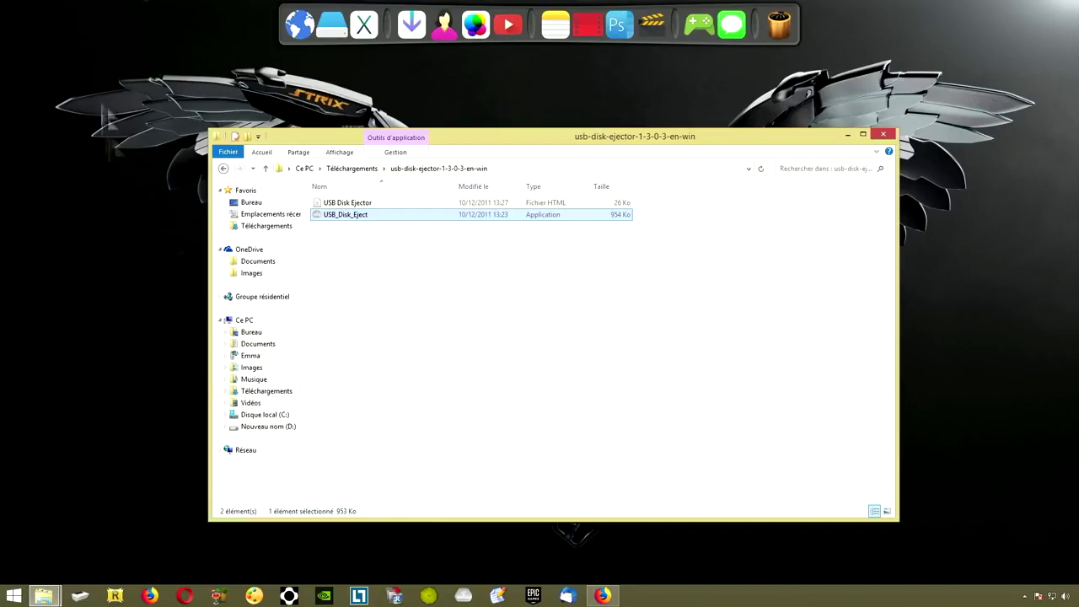
click(882, 134)
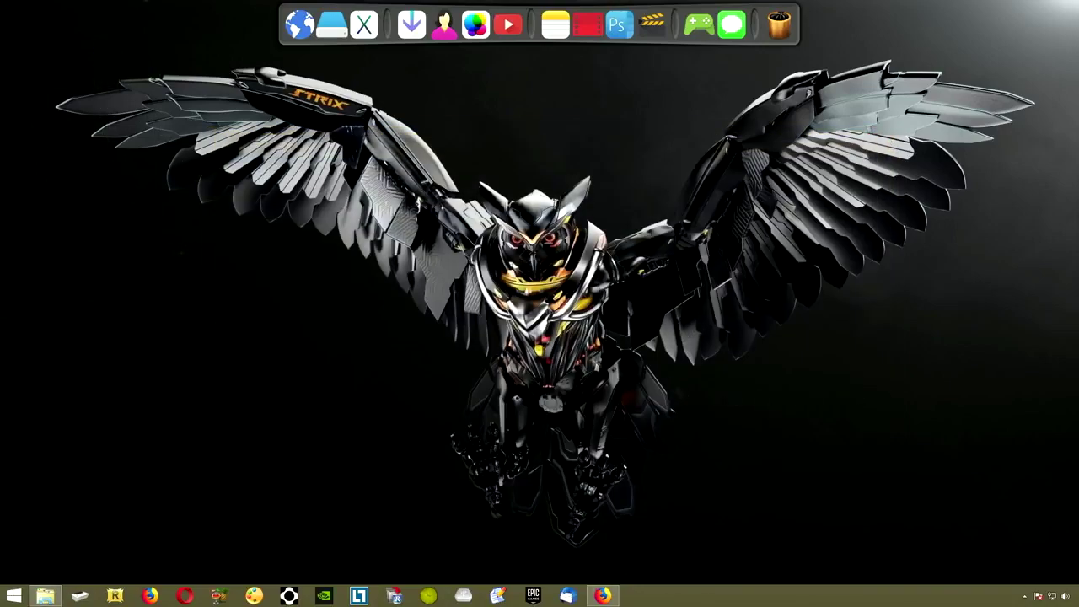
click(332, 25)
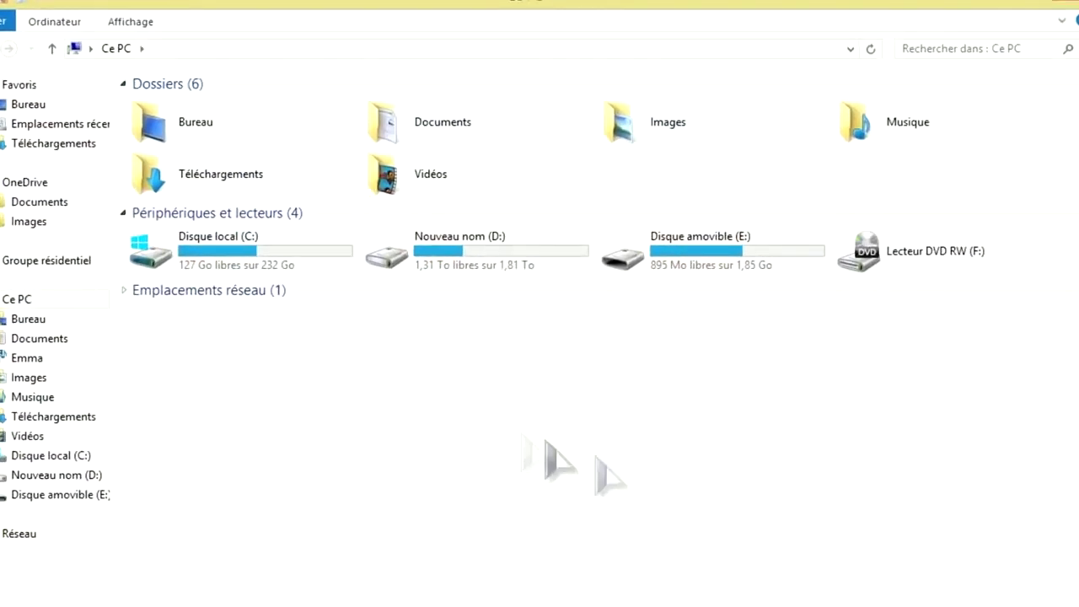
Select the removable E: drive and eject USB DISK 2.0 from the reopened USB Disk Ejector
click(674, 263)
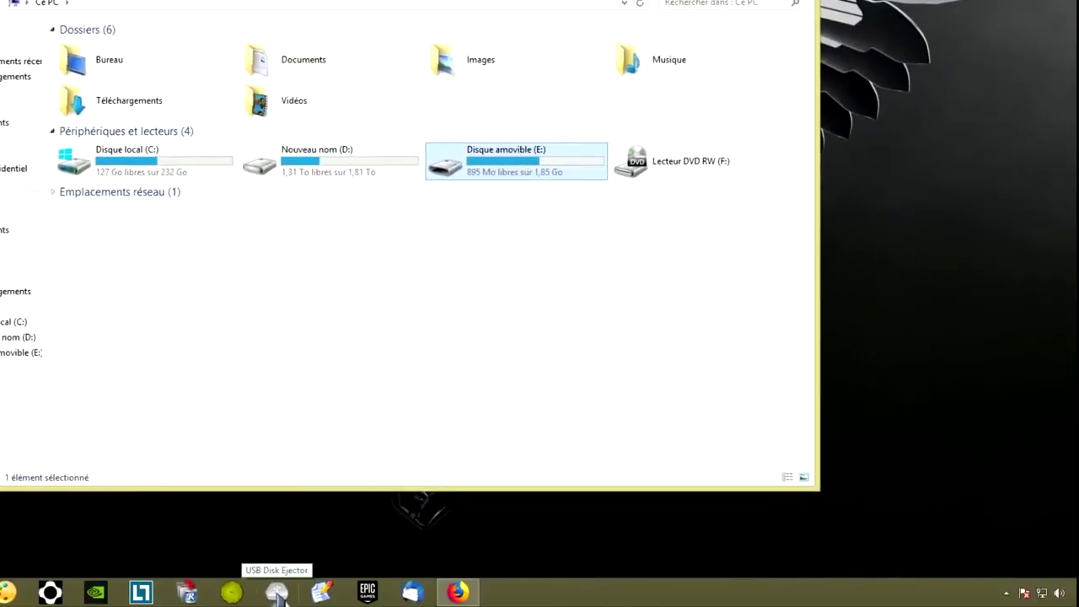
click(277, 593)
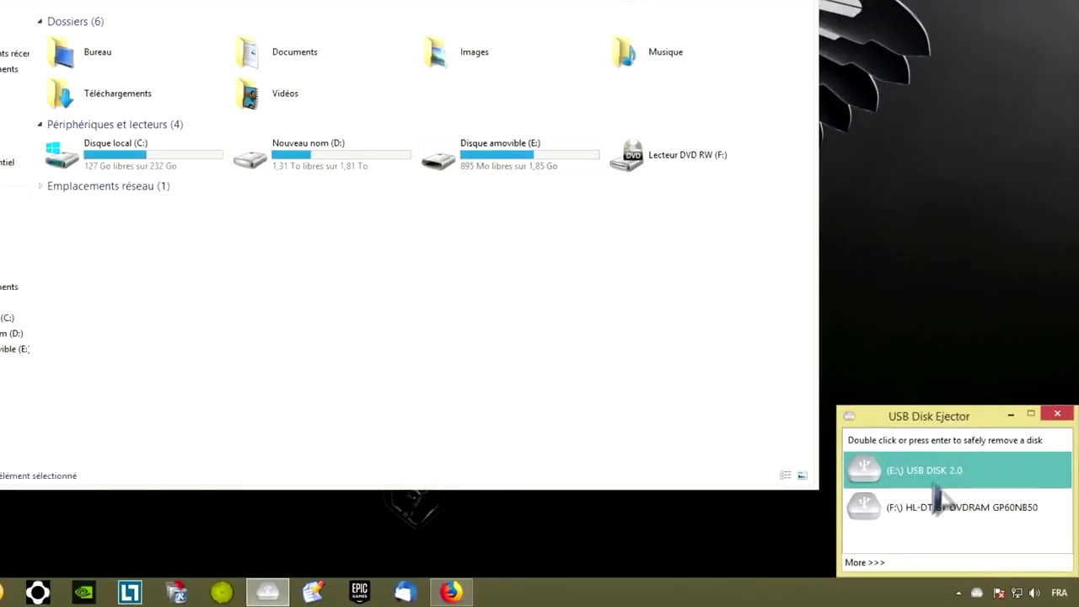
double_click(939, 474)
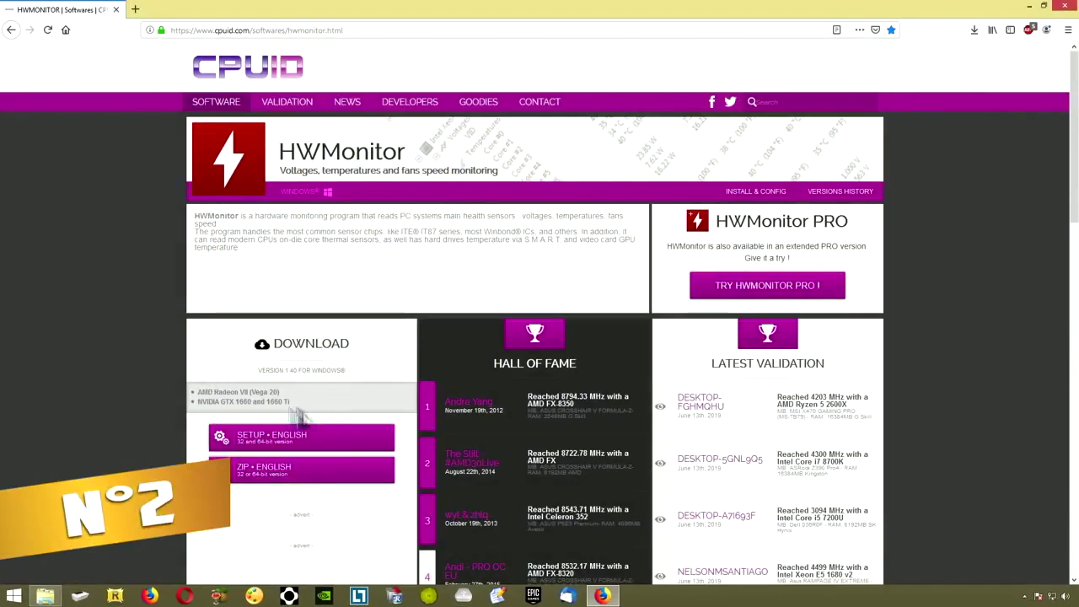
Download and save the English HWMonitor setup file hwmonitor_1.40.exe from Firefox
click(267, 446)
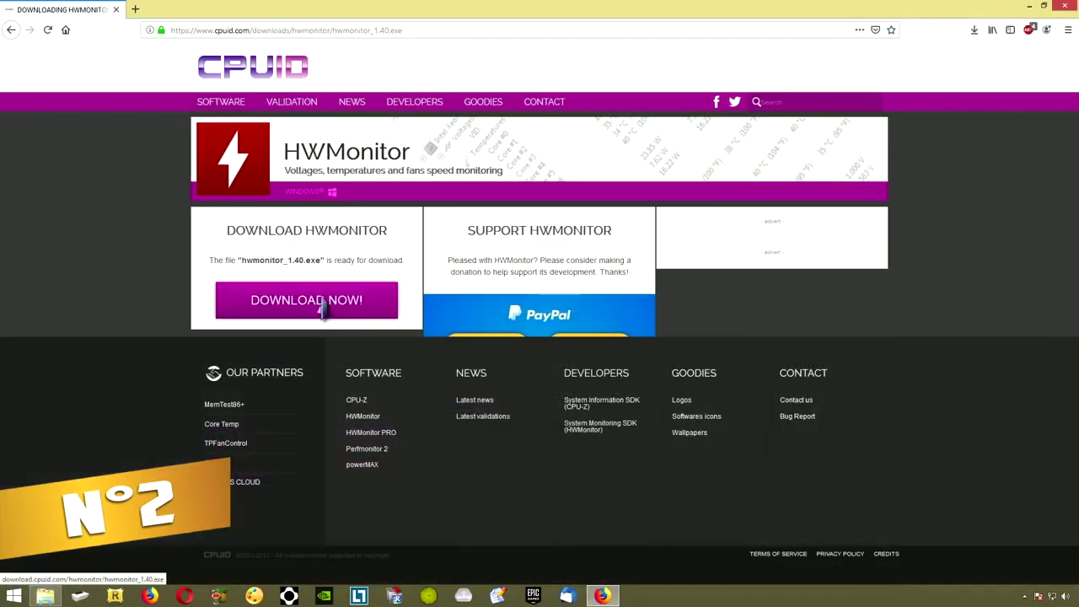
click(322, 309)
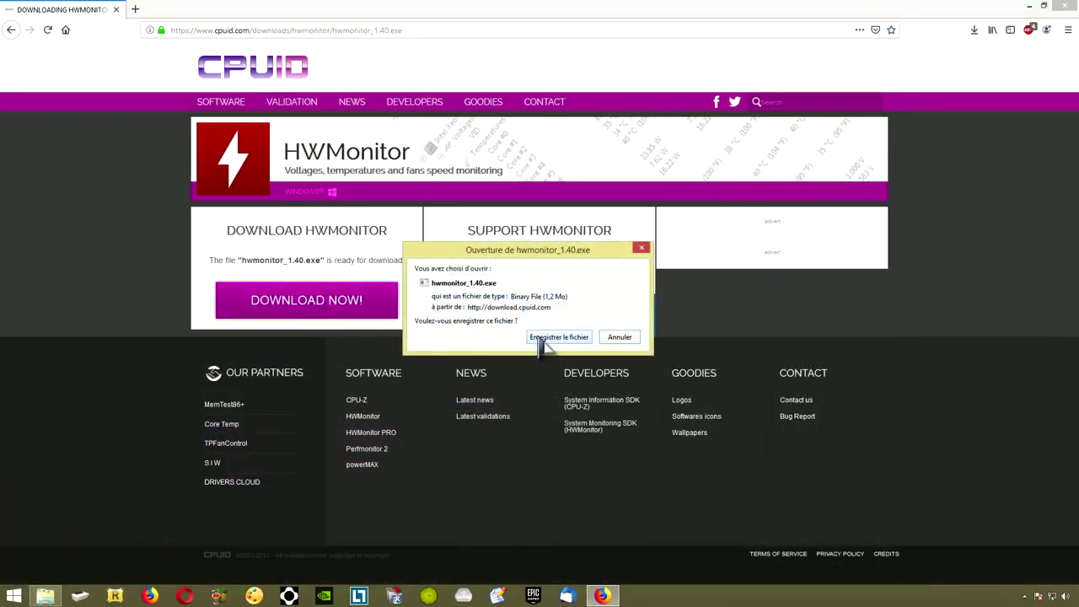
click(544, 337)
Minimize Firefox and bring up the Downloads folder in the middle of the screen
click(1039, 9)
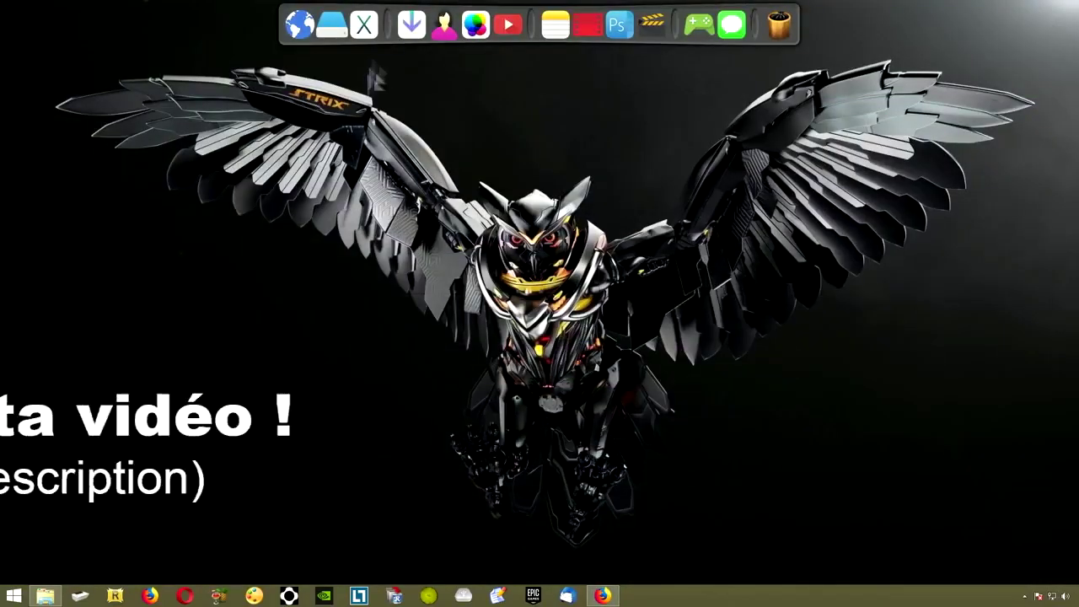
click(412, 38)
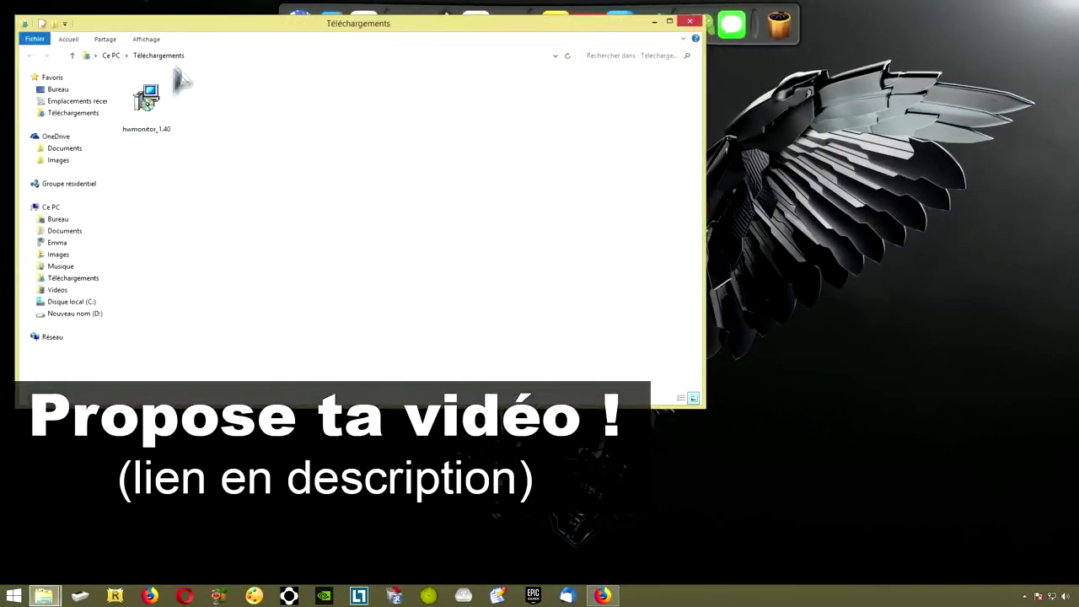
drag(193, 25, 334, 110)
Install HWMonitor 1.40 with the default location, Start Menu folder and desktop icon, then launch it
double_click(302, 200)
click(590, 320)
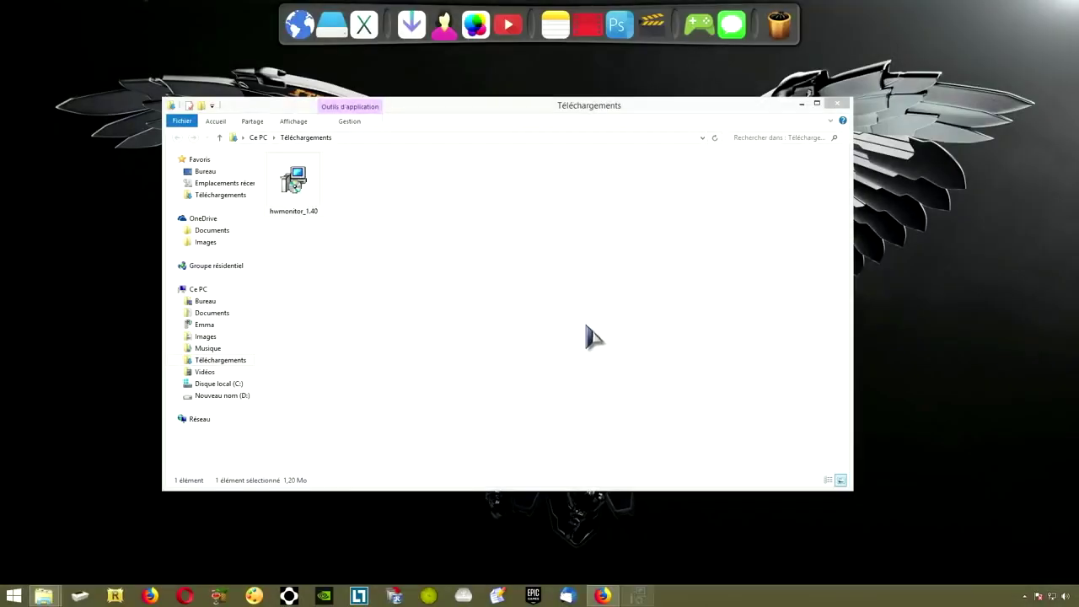
click(600, 389)
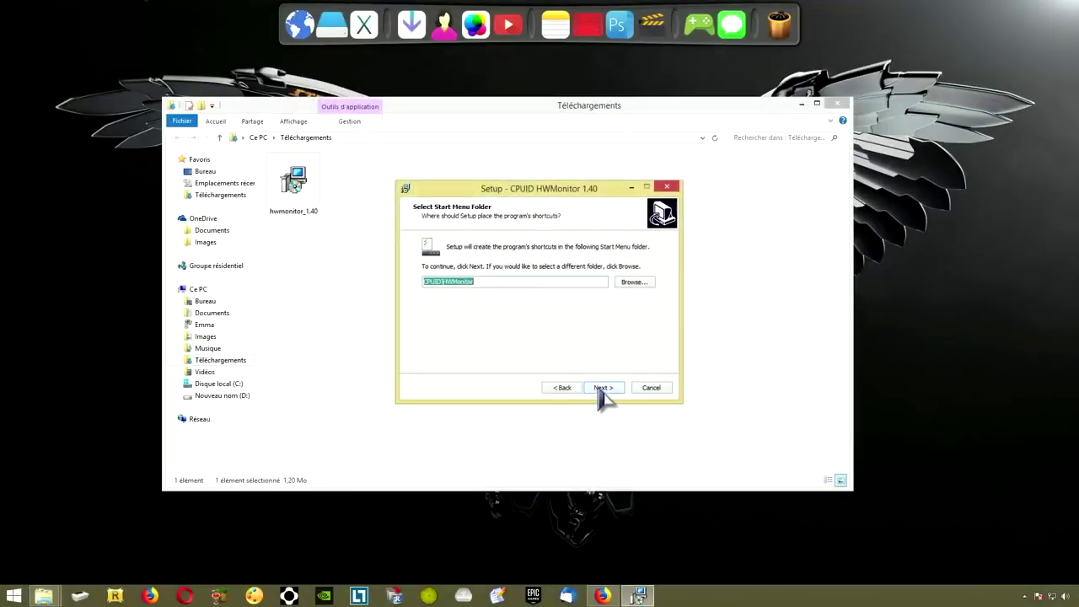
click(600, 389)
click(603, 388)
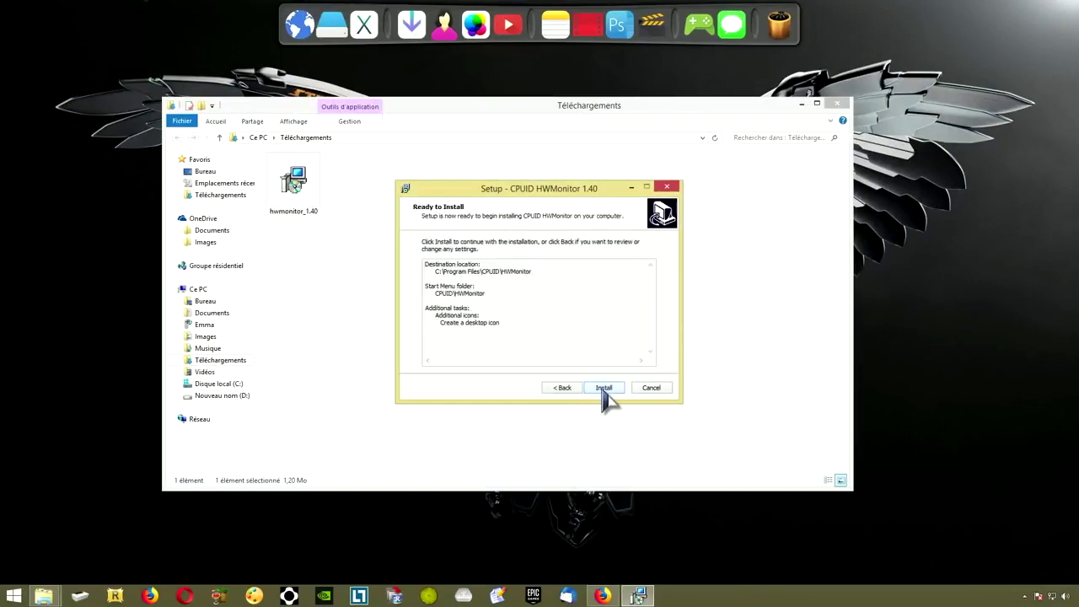
click(603, 389)
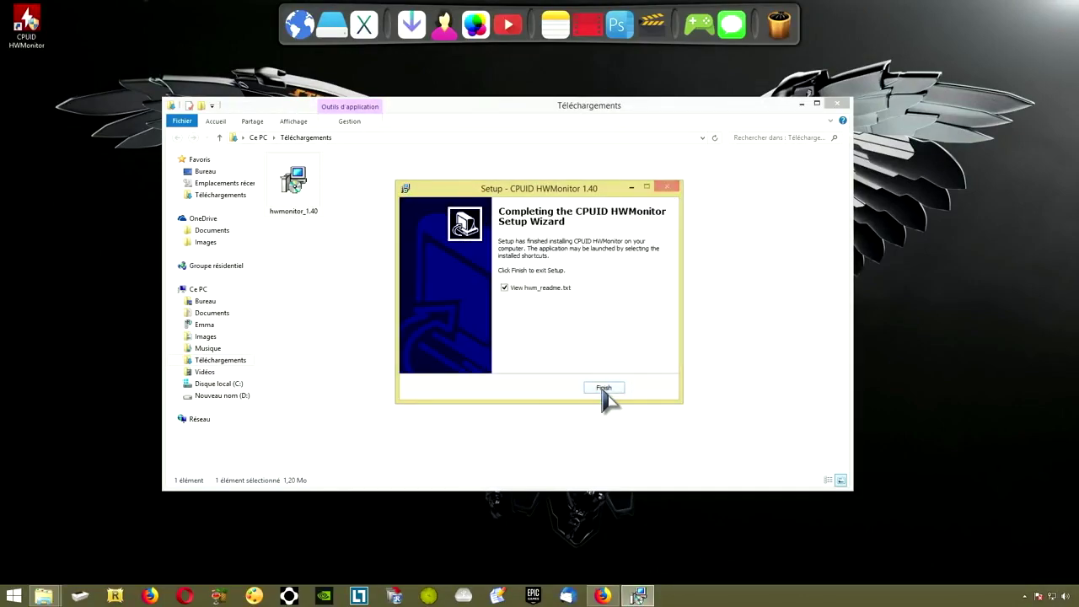
click(604, 386)
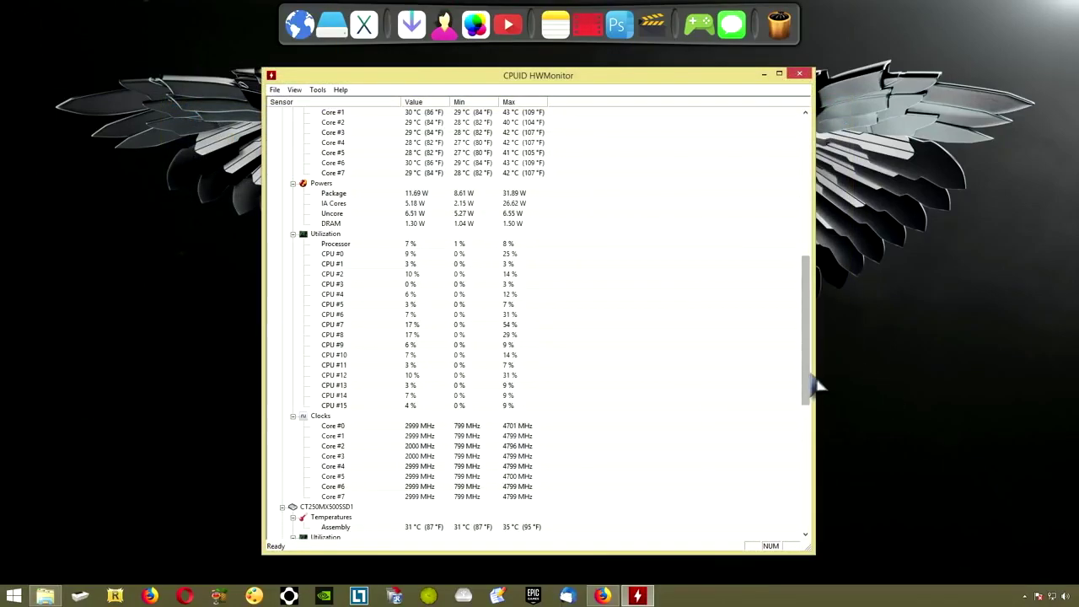
Collapse the five device branches, widen the Sensor column, and expand the Micro-Star motherboard node
drag(808, 397, 807, 248)
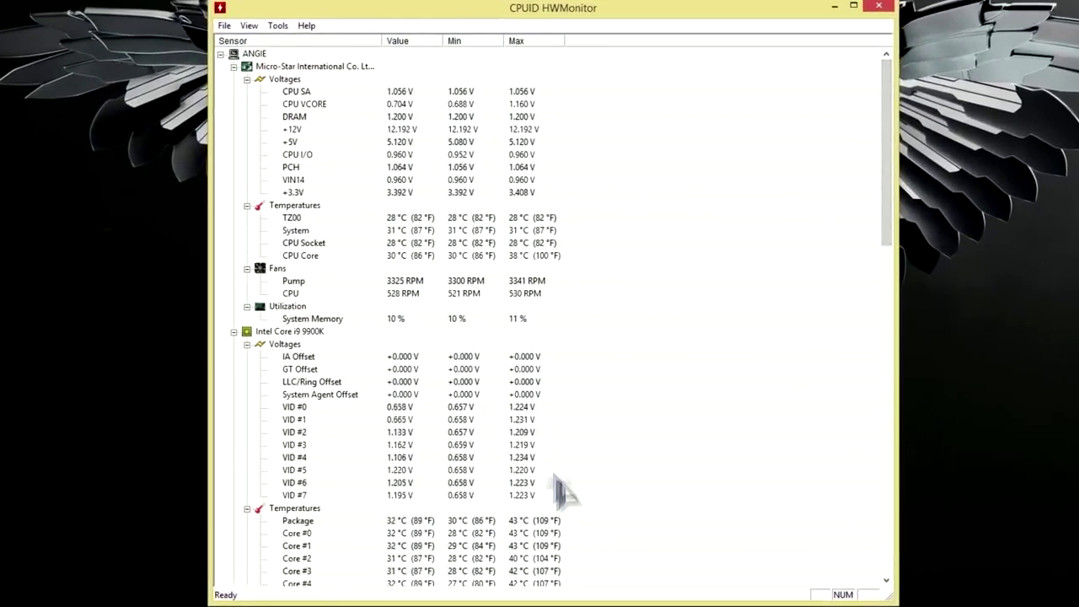
click(234, 67)
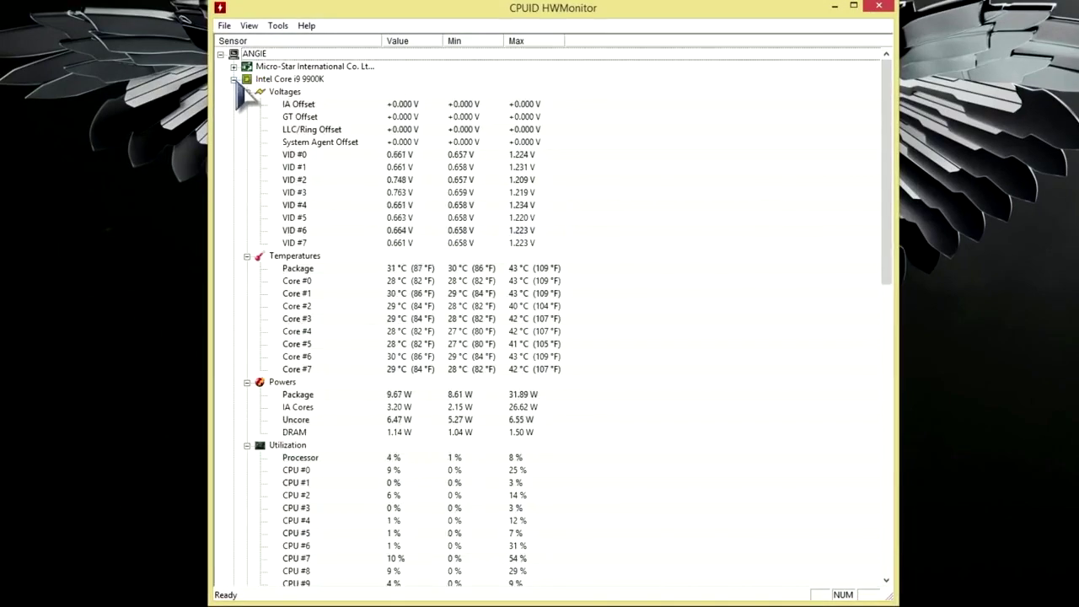
click(234, 79)
click(234, 92)
click(235, 104)
click(235, 117)
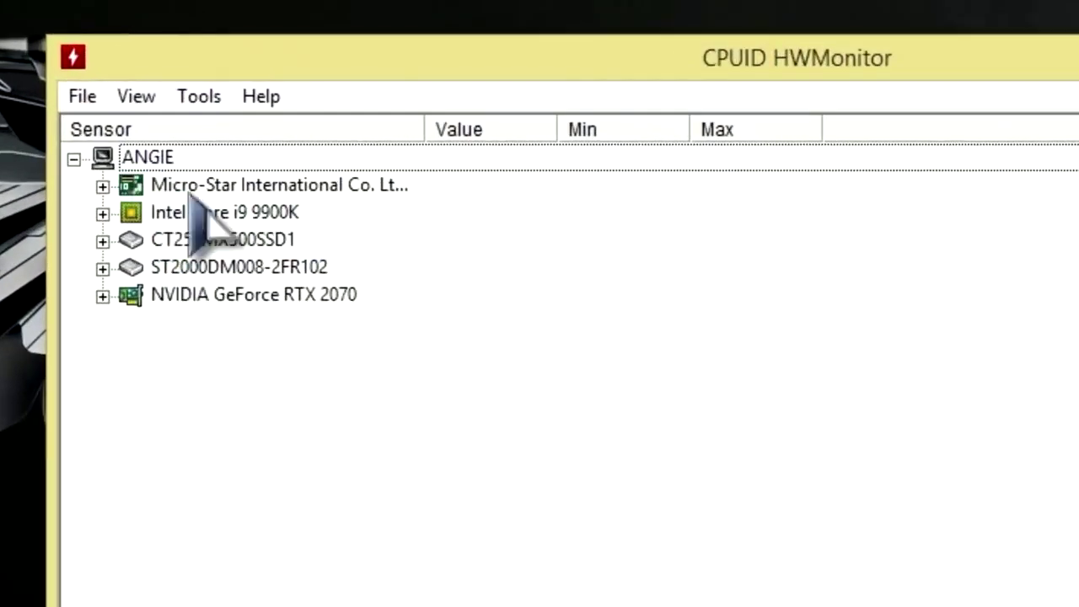
drag(509, 129, 603, 126)
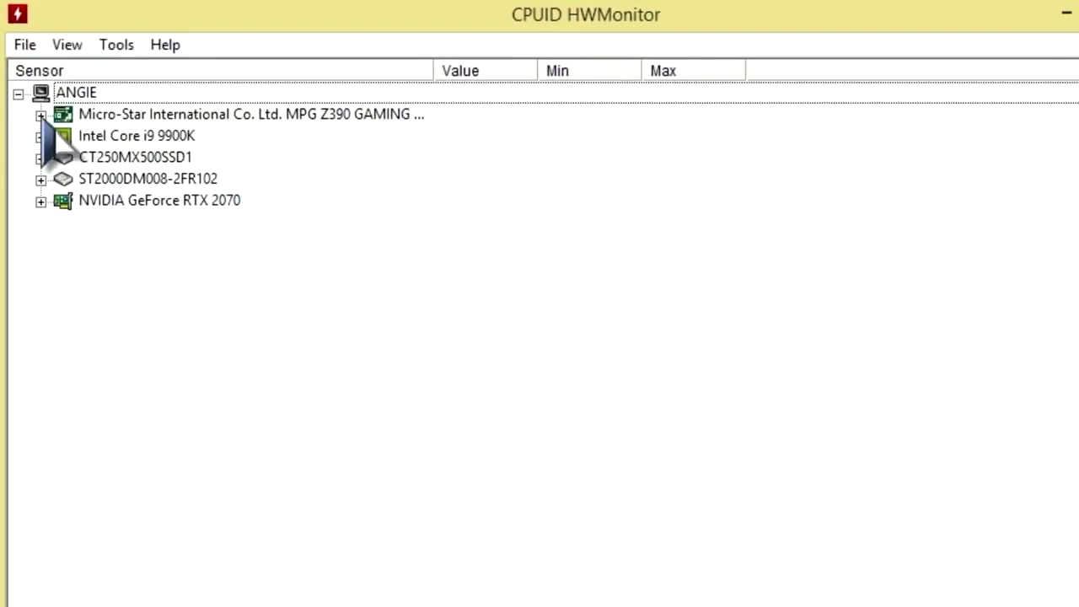
click(40, 115)
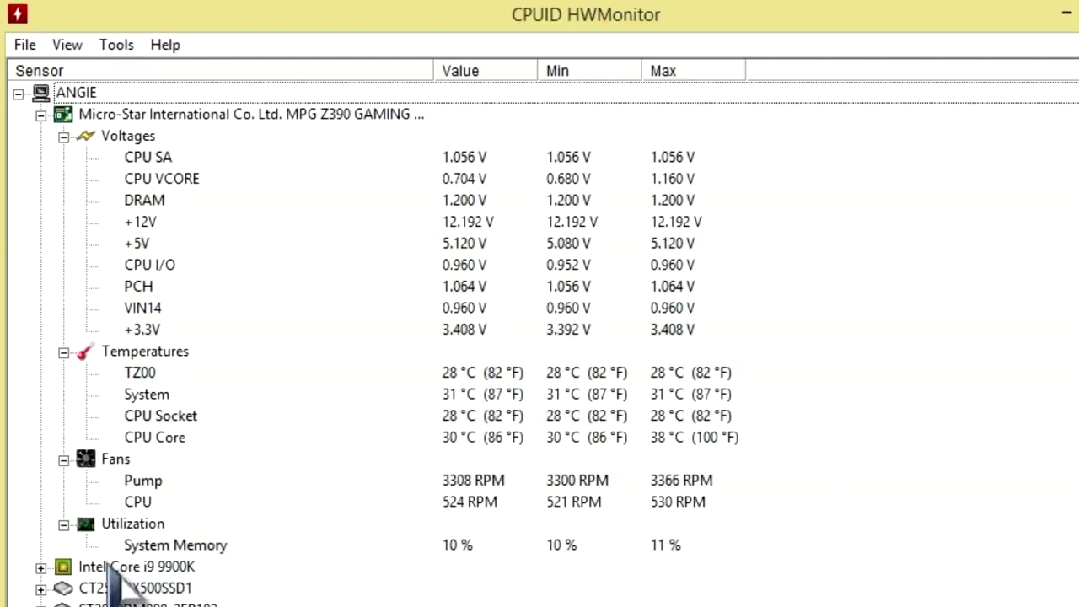
Expand the Intel Core i9 9900K branch and scroll through its voltage, temperature, power and utilization readings
double_click(109, 566)
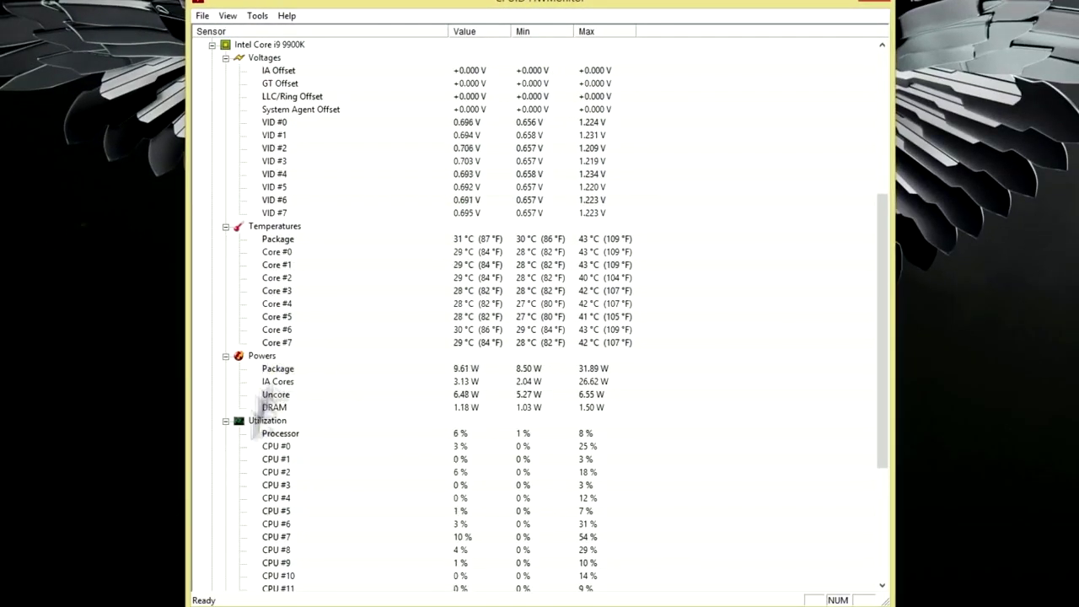
scroll(485, 558, down, 6)
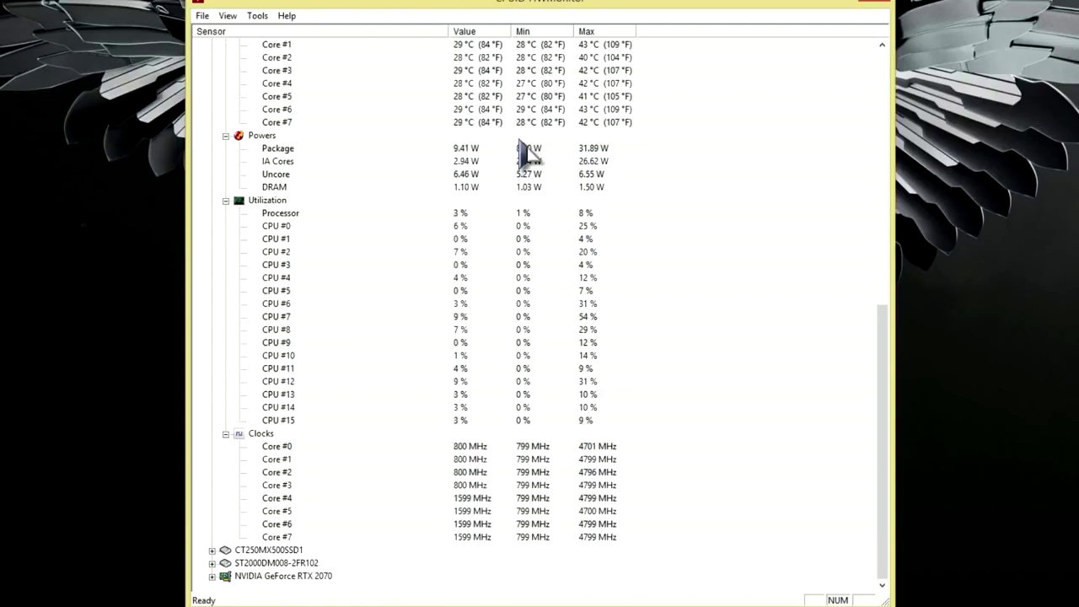
scroll(917, 403, up, 8)
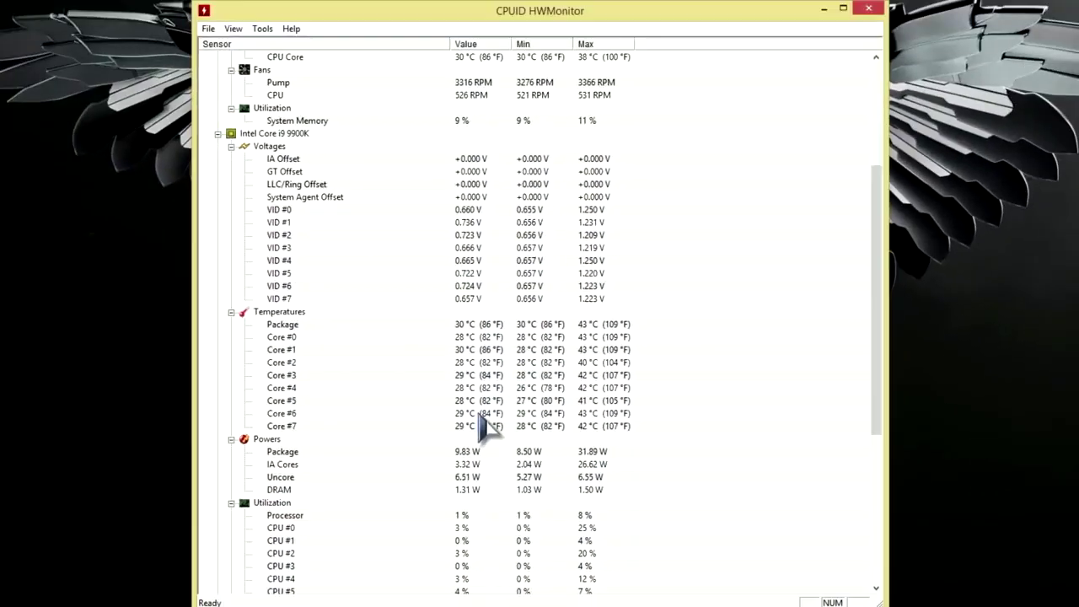
scroll(522, 428, down, 15)
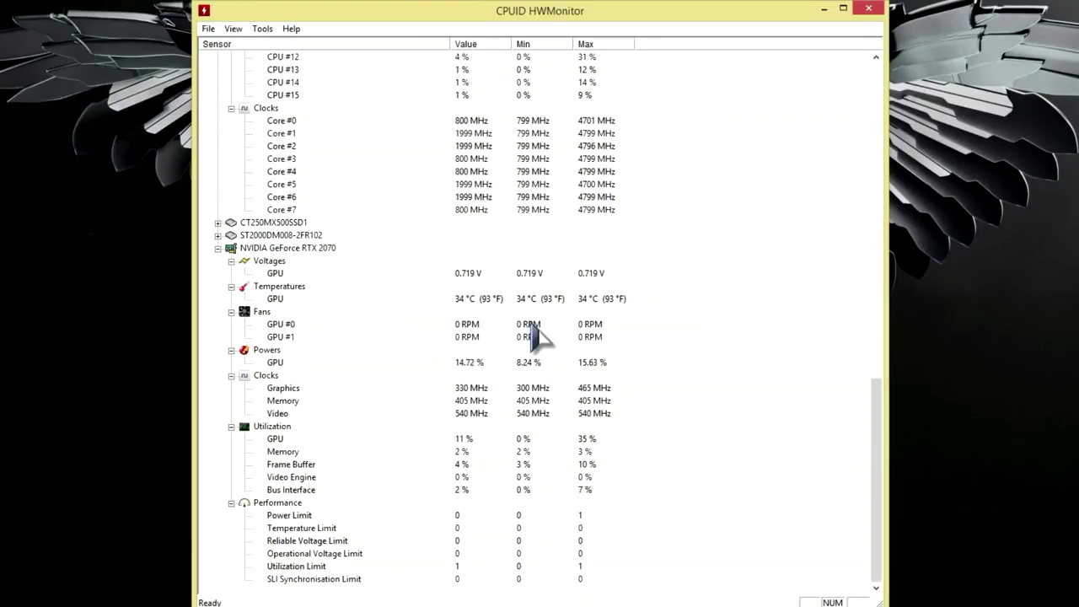
drag(877, 533, 885, 186)
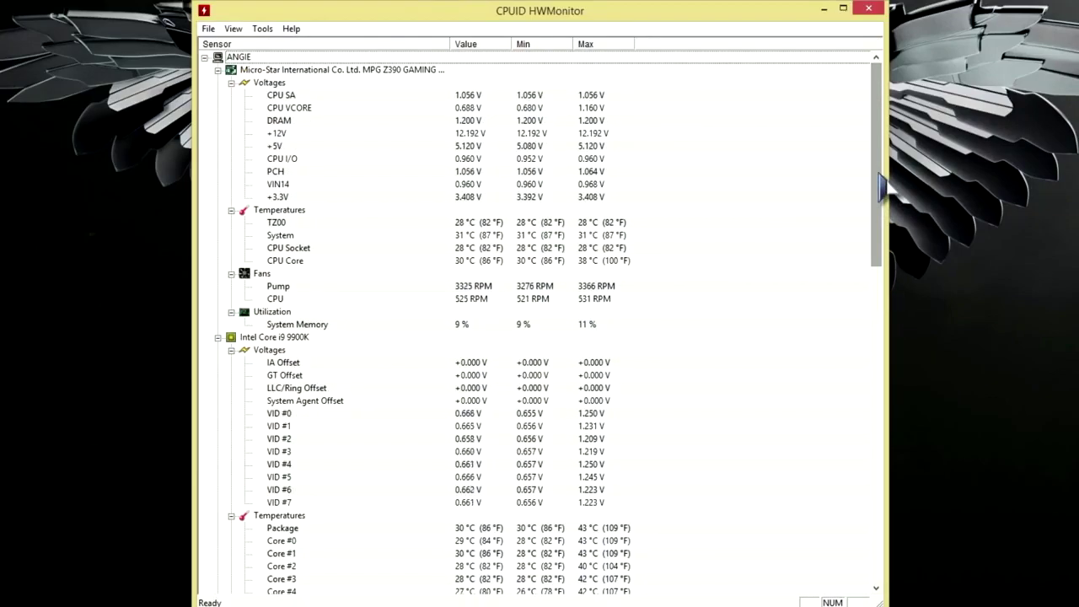
drag(885, 187, 891, 327)
drag(891, 293, 889, 360)
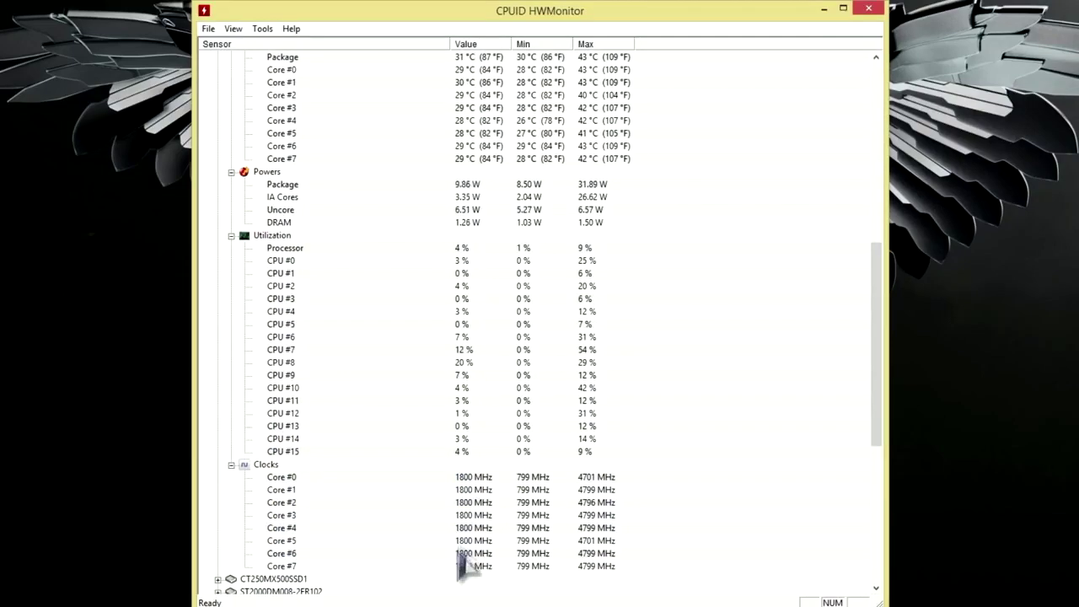
drag(879, 301, 904, 282)
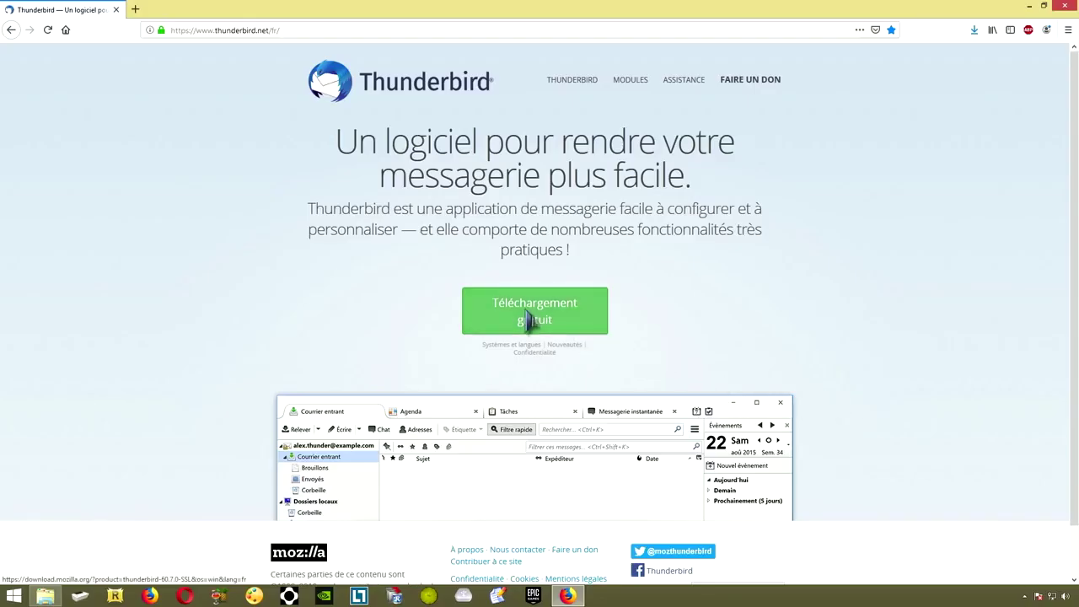
Download and save the Thunderbird installer from thunderbird.net, then open the Downloads folder
click(532, 319)
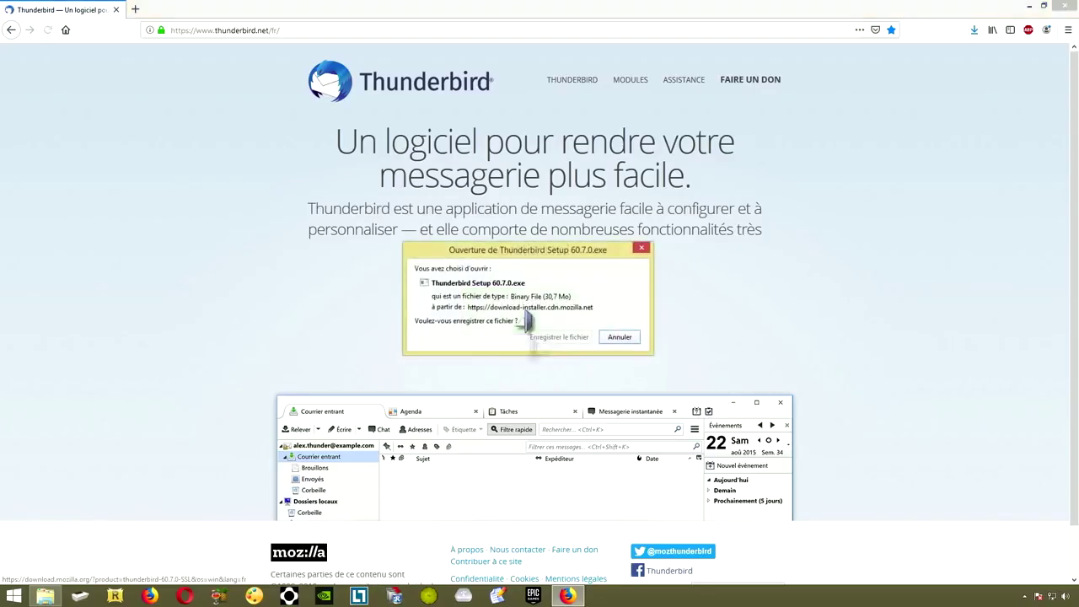
click(558, 337)
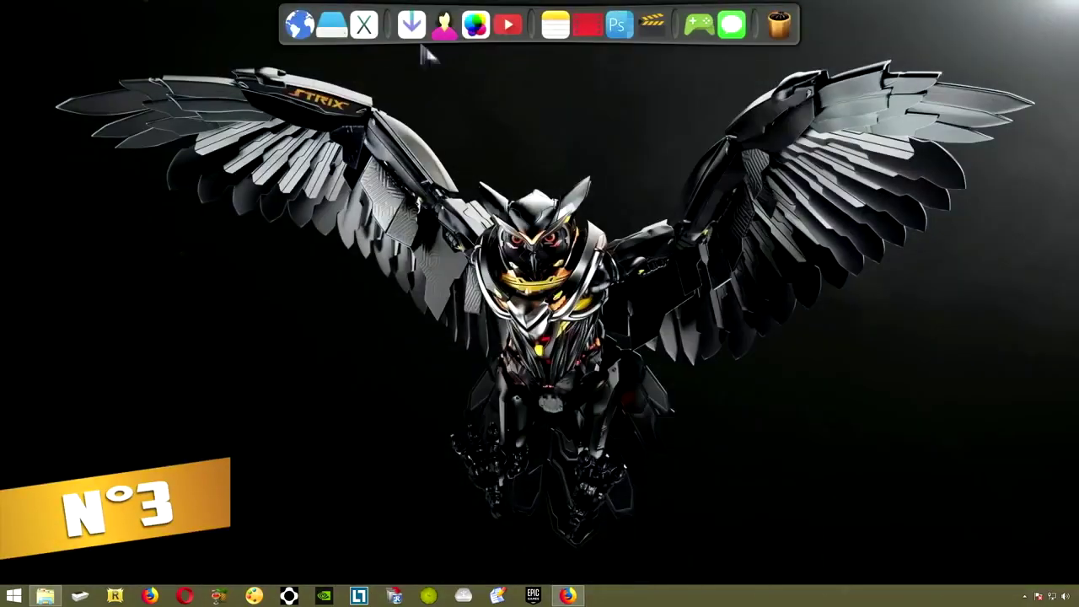
click(413, 46)
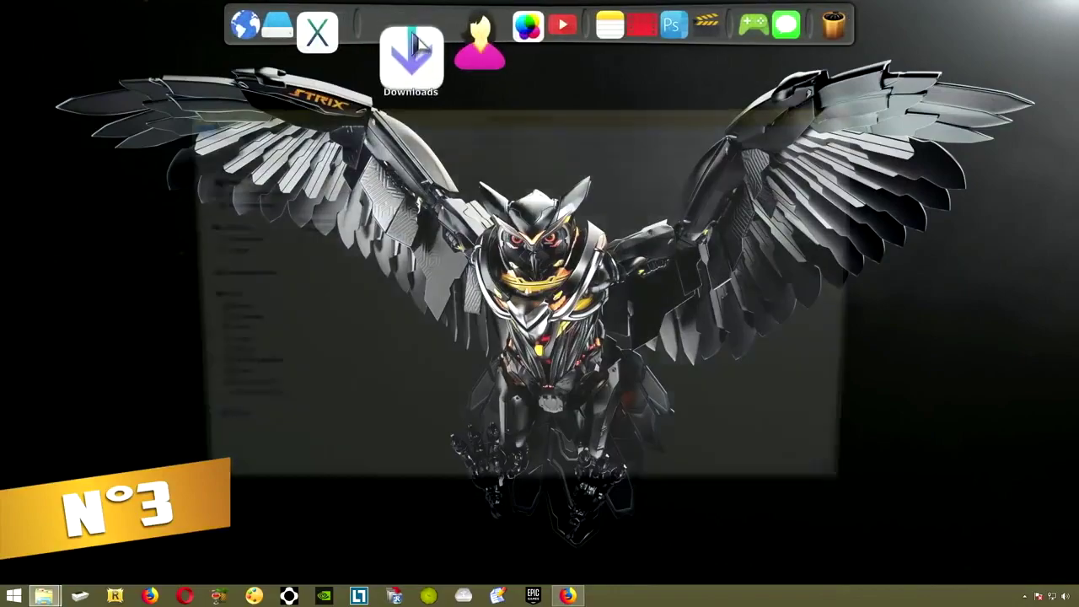
Install Thunderbird 60.7.0 with the standard installation type and launch it on finish
double_click(327, 213)
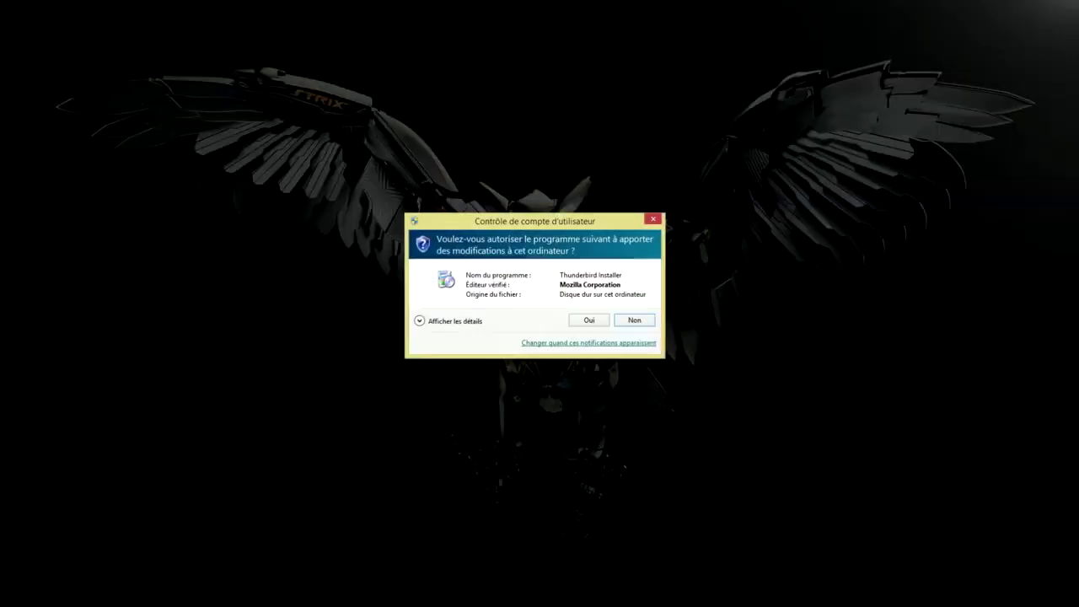
click(581, 319)
click(606, 390)
click(602, 387)
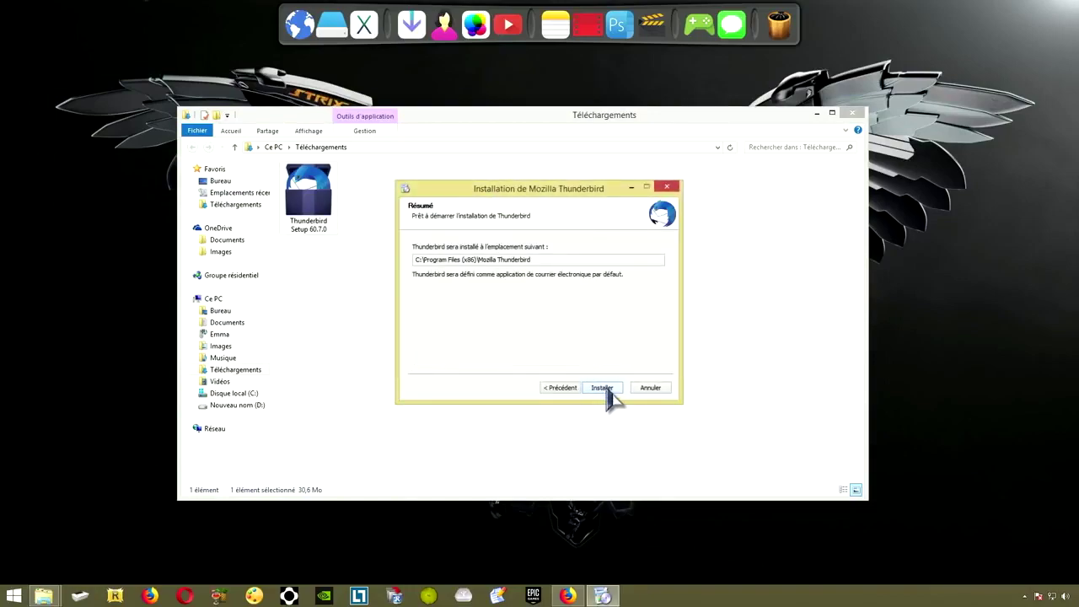
click(604, 388)
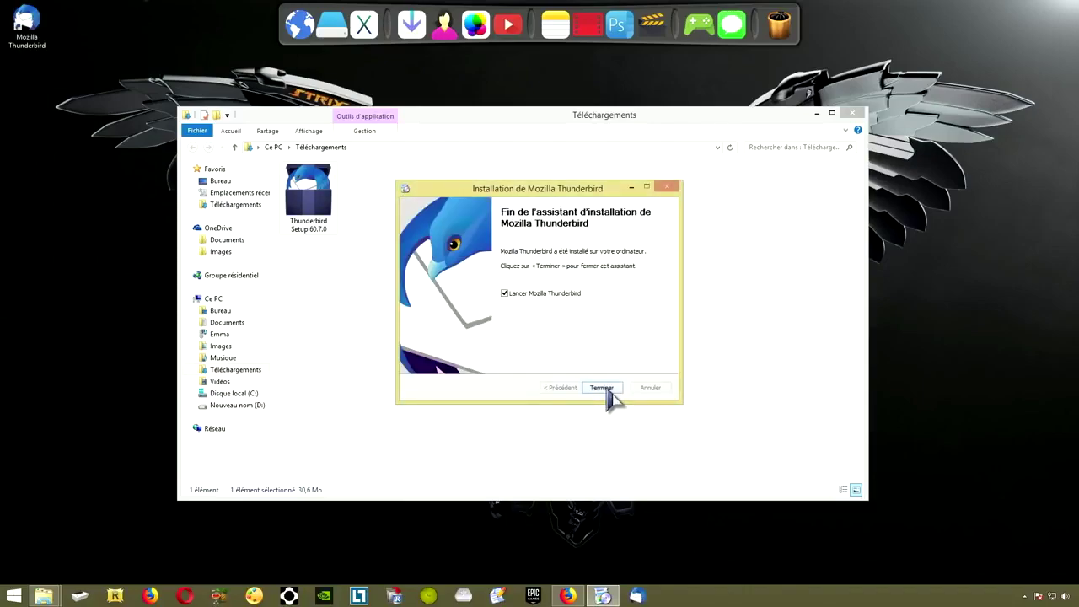
click(602, 388)
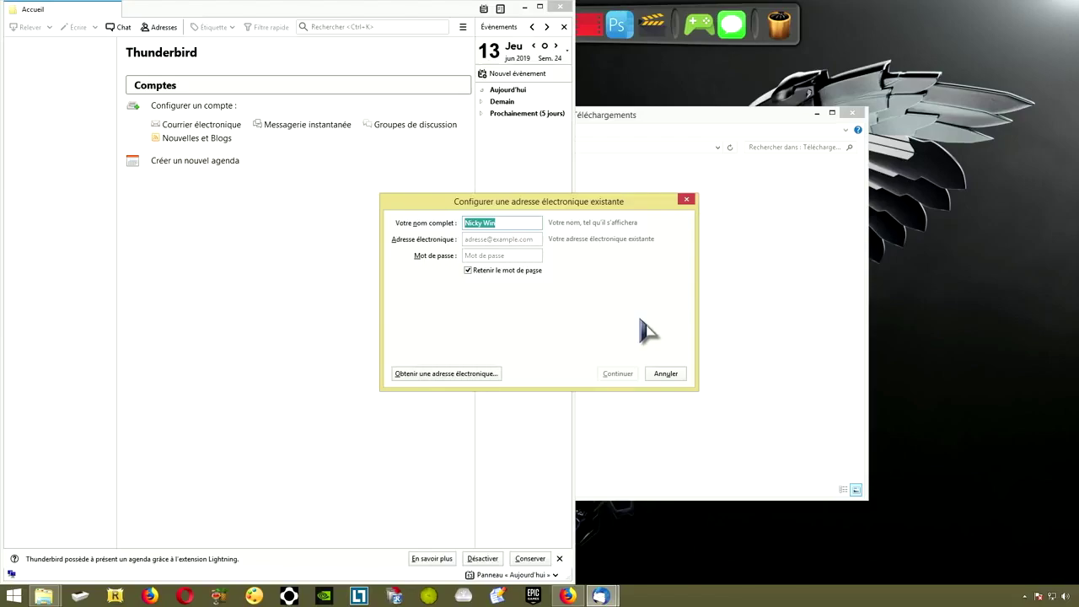
Enter the Yahoo email address and account password, then have Thunderbird look up the server settings
key(Tab)
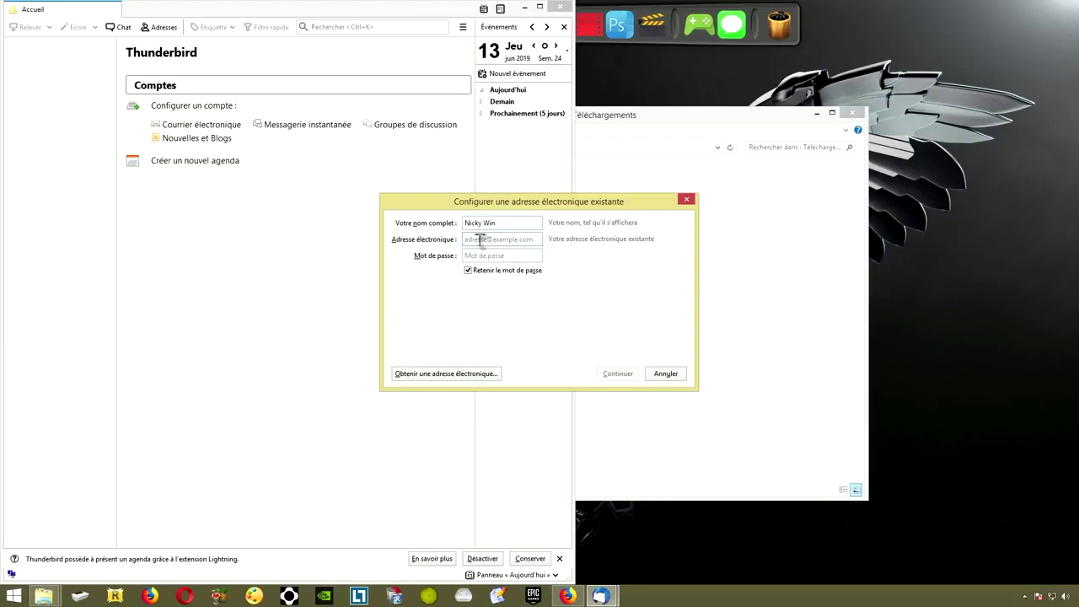
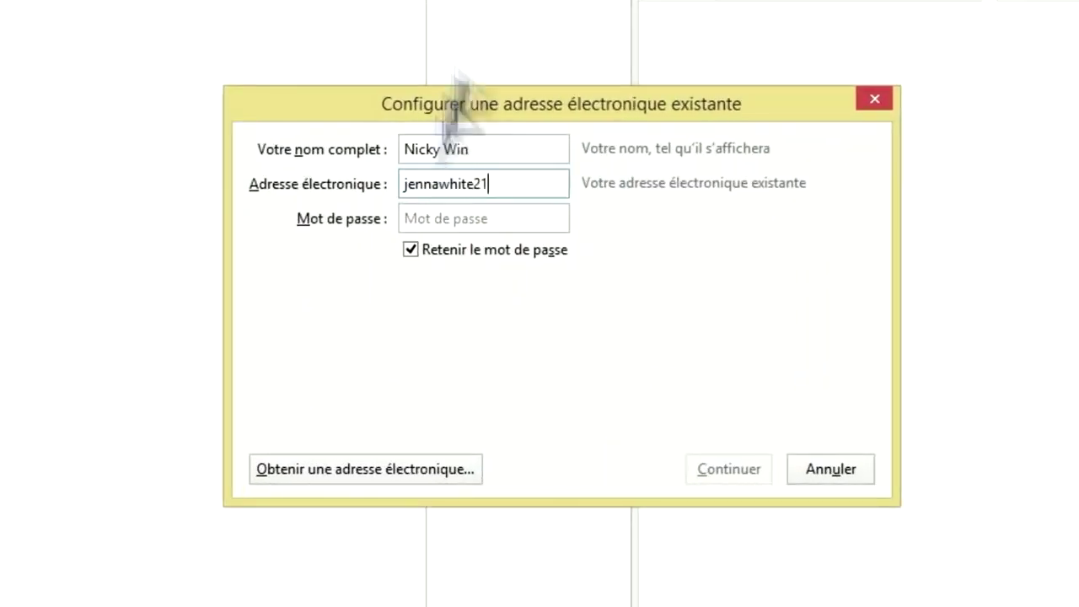
click(434, 216)
text(••••)
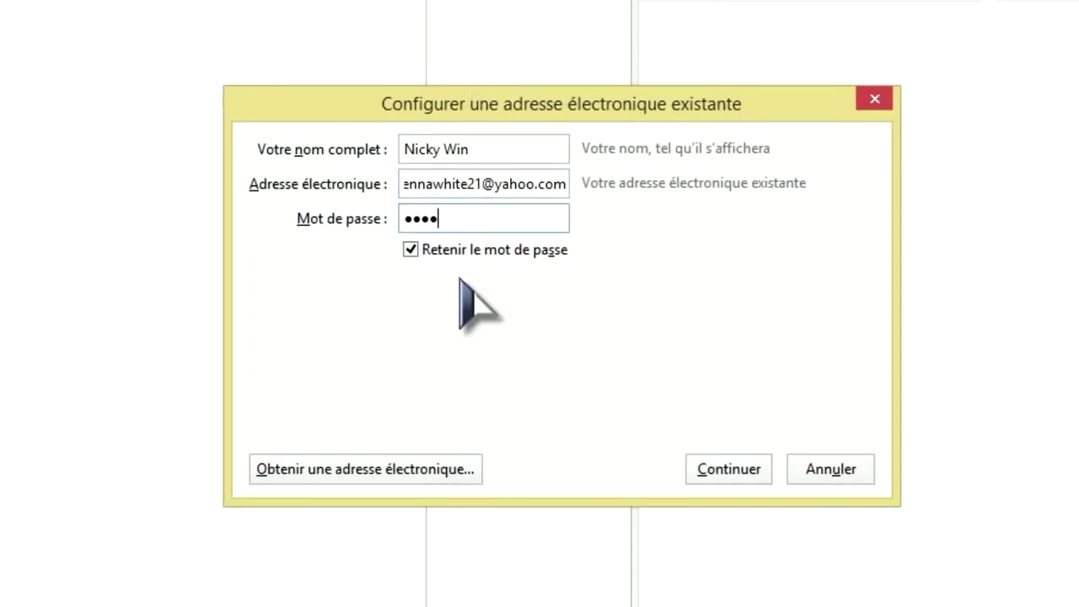
text(•••••••••)
click(726, 472)
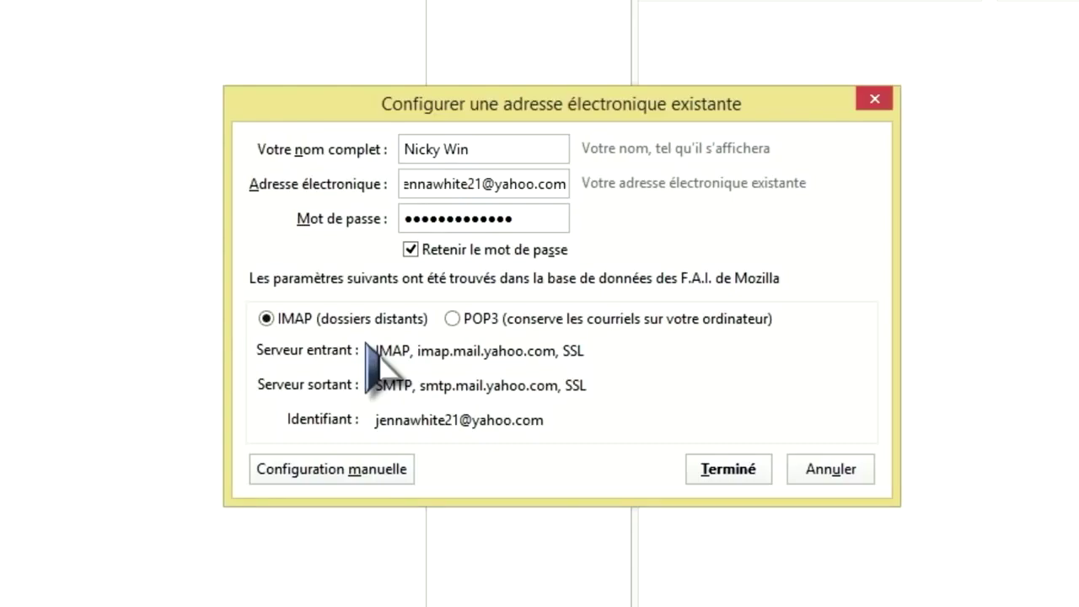
Accept the detected settings and approve Thunderbird's access on the Yahoo sign-in and consent pages
click(743, 474)
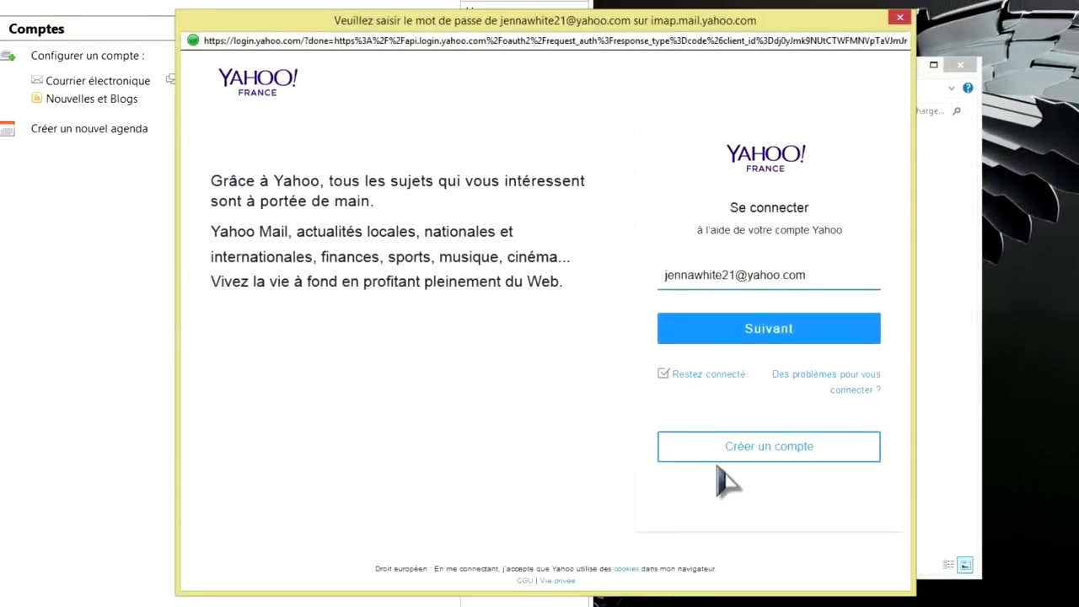
click(763, 347)
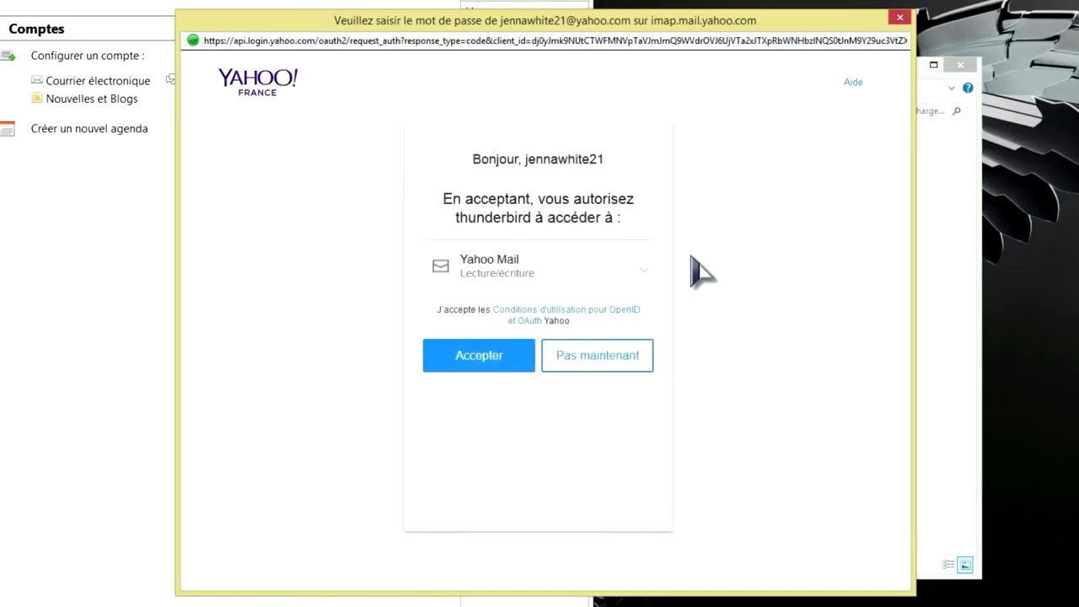
click(482, 357)
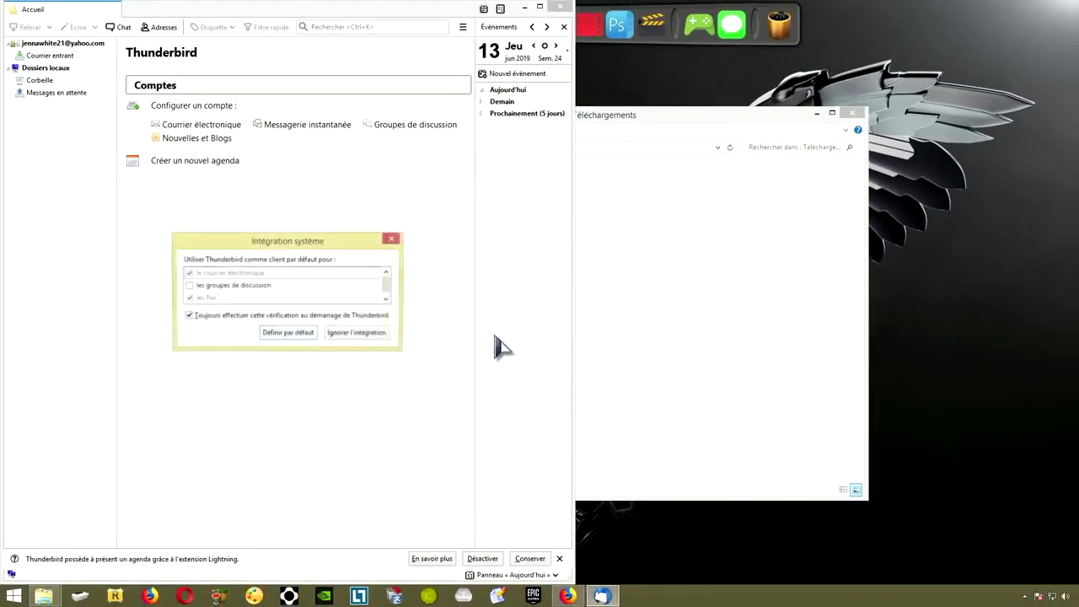
Dismiss the system integration prompt, close the Downloads window, and reopen Thunderbird from the desktop icon
click(393, 241)
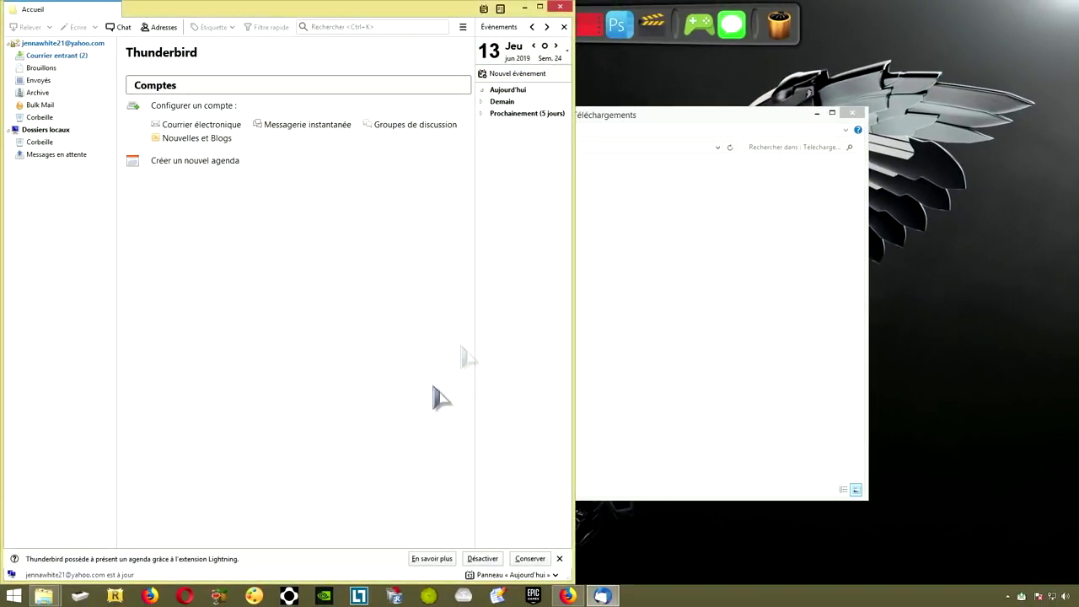
click(524, 8)
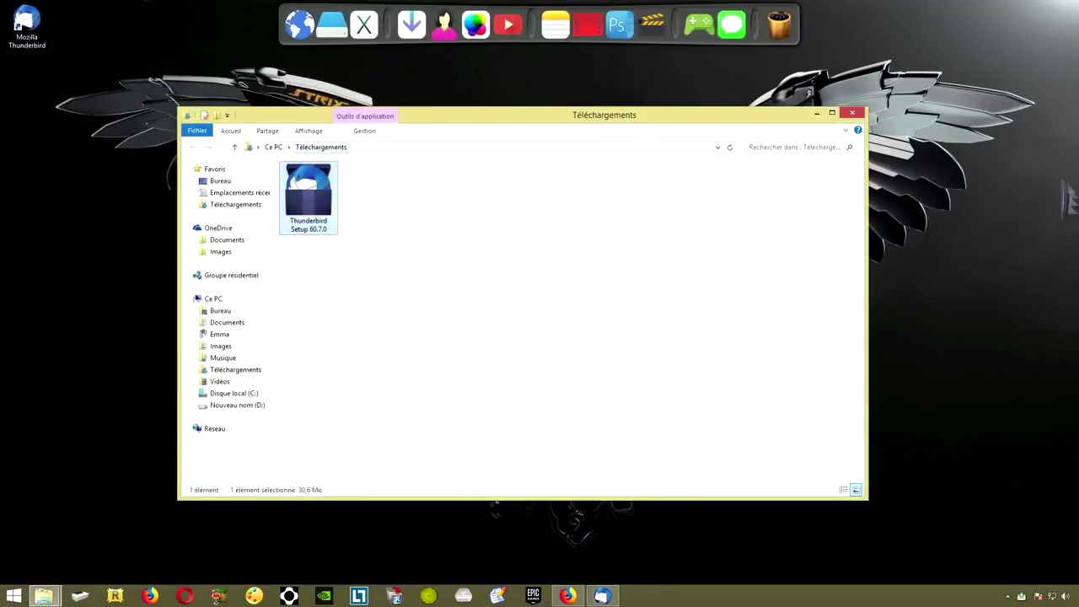
click(852, 112)
double_click(28, 25)
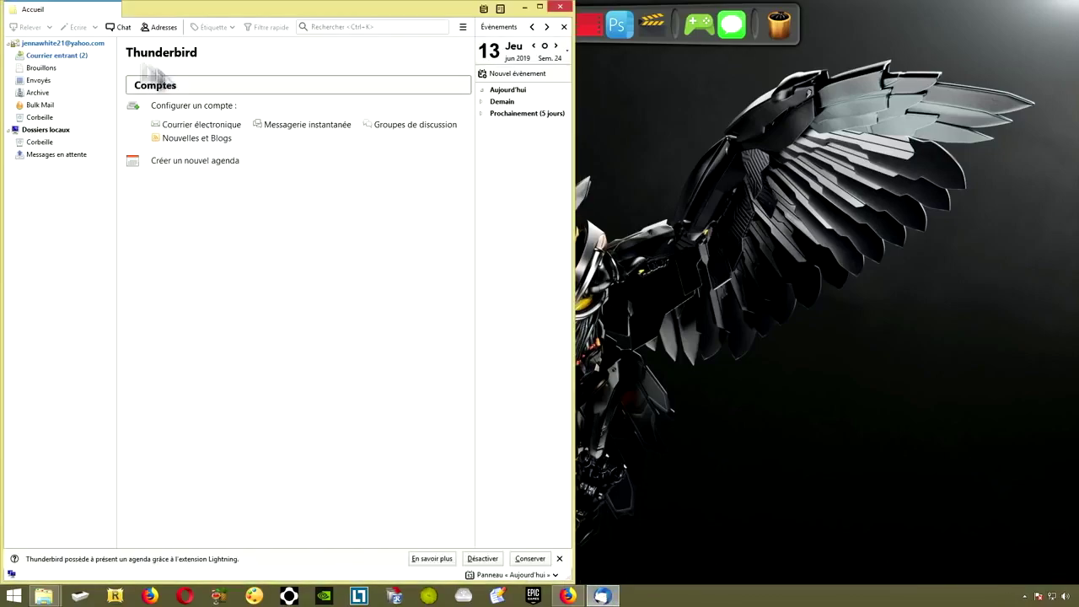
Expand the Yahoo account, view the two inbox messages, then open the Dossiers locaux page
click(9, 43)
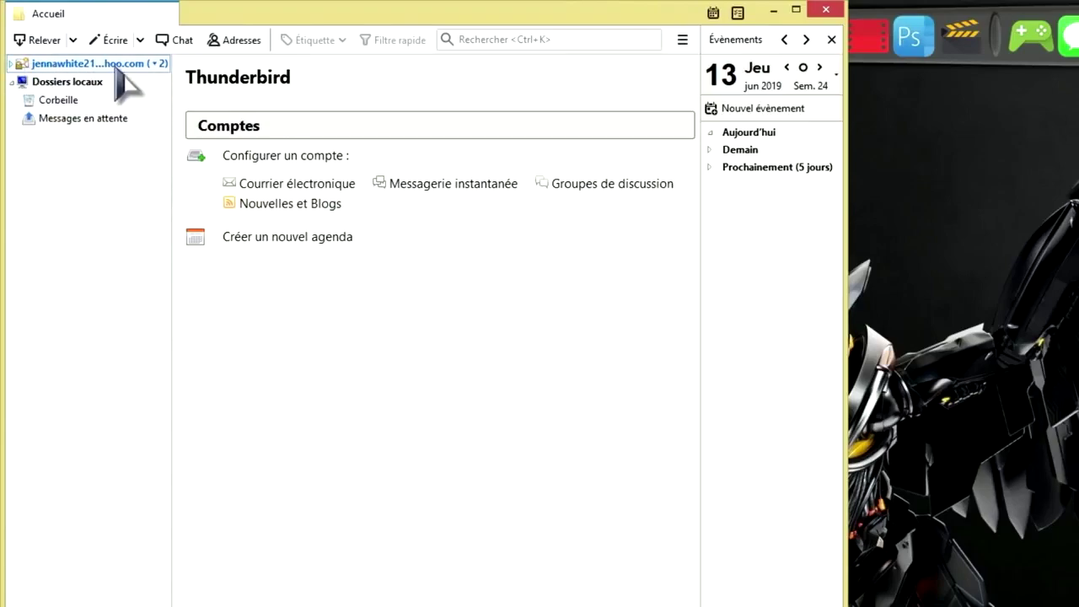
click(9, 65)
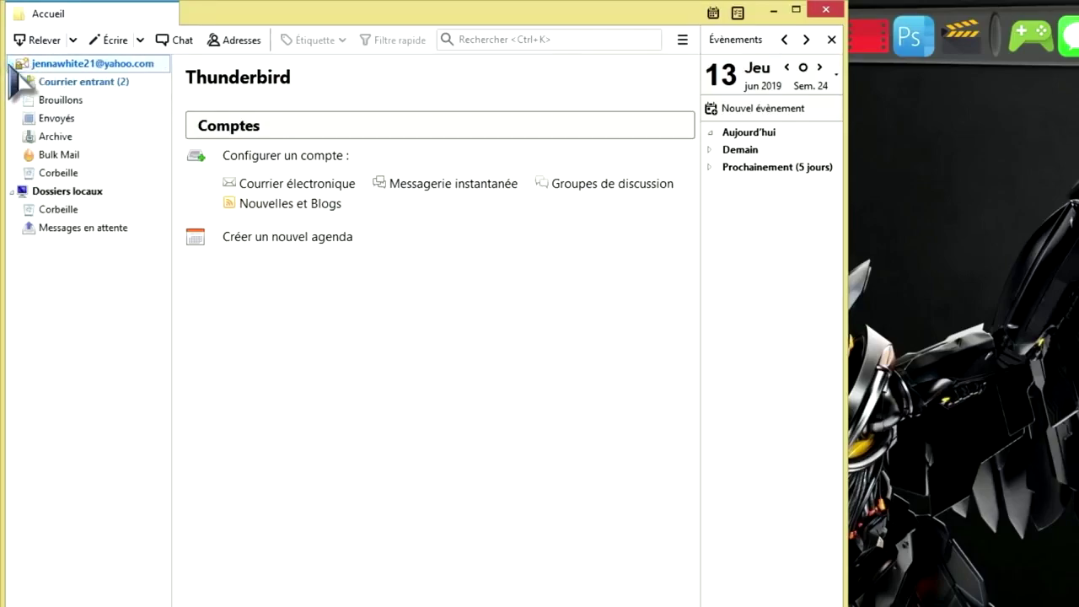
click(96, 83)
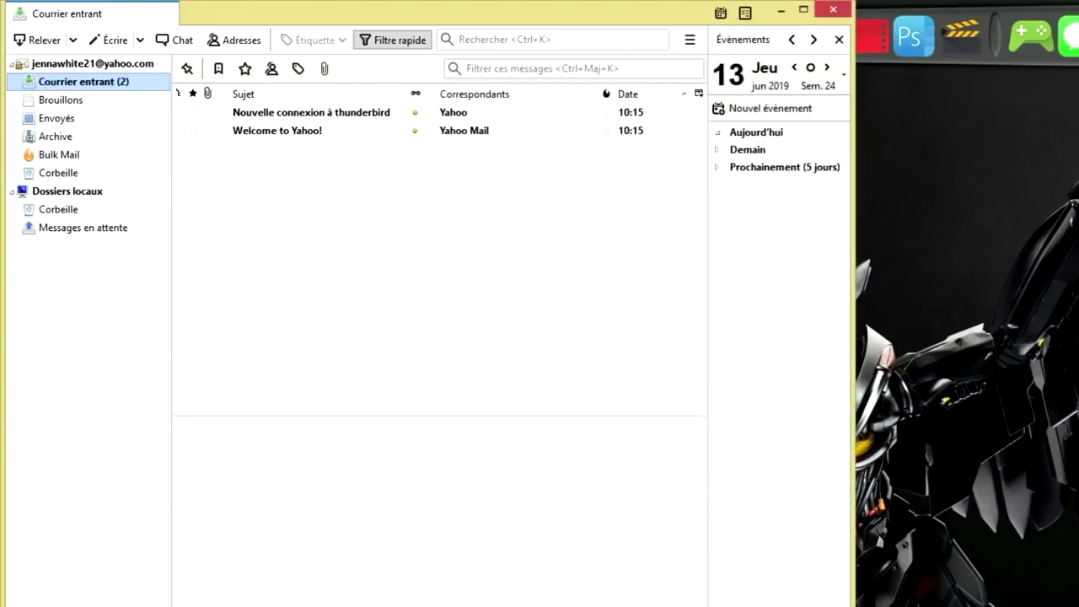
click(69, 191)
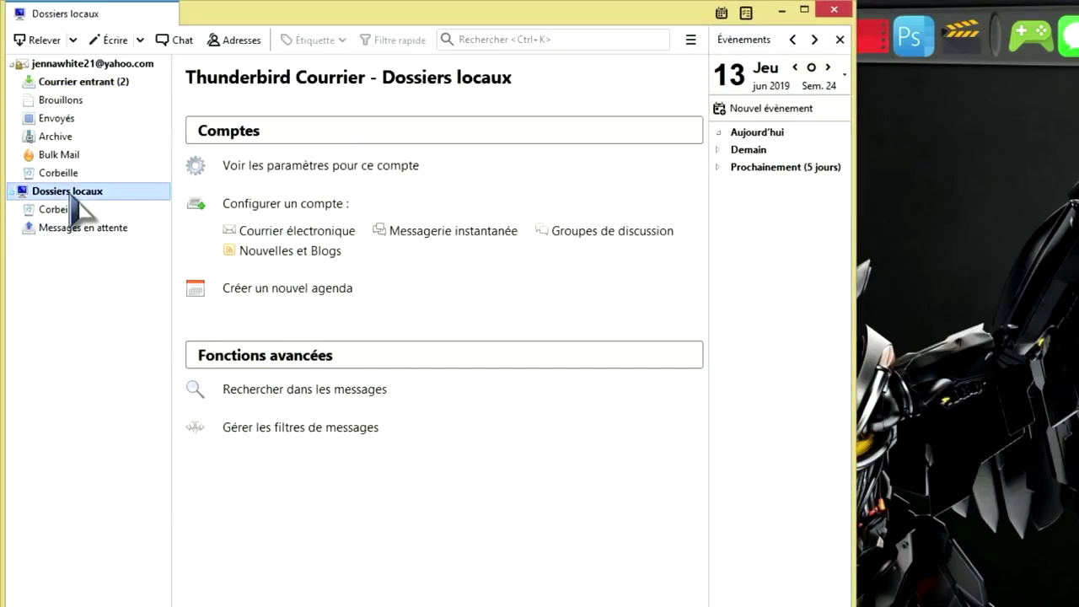
Abandon the new email account setup and return to the Yahoo account's overview page
click(312, 232)
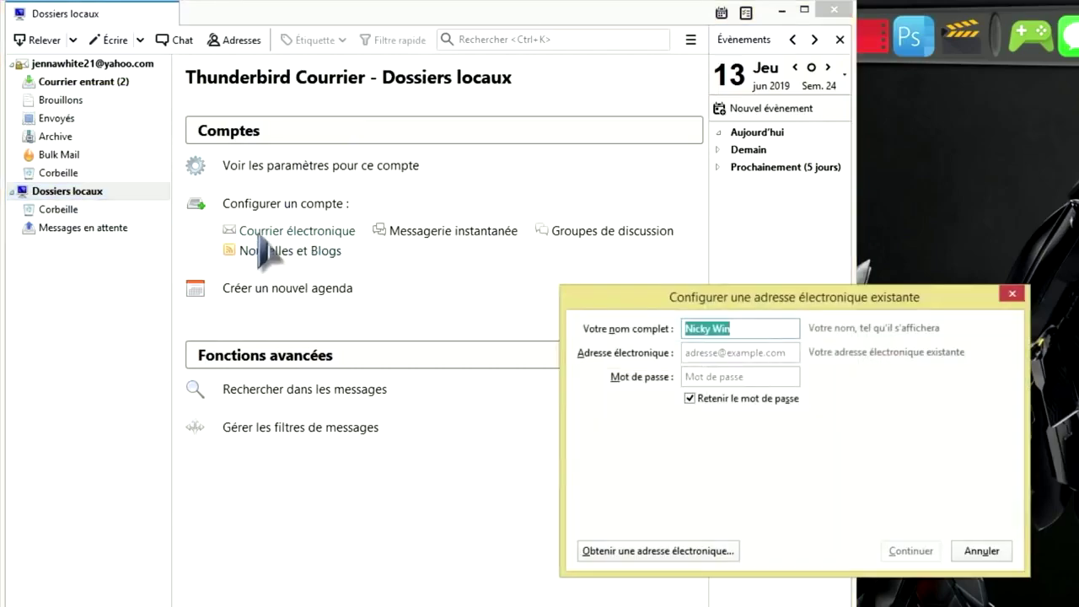
click(1011, 293)
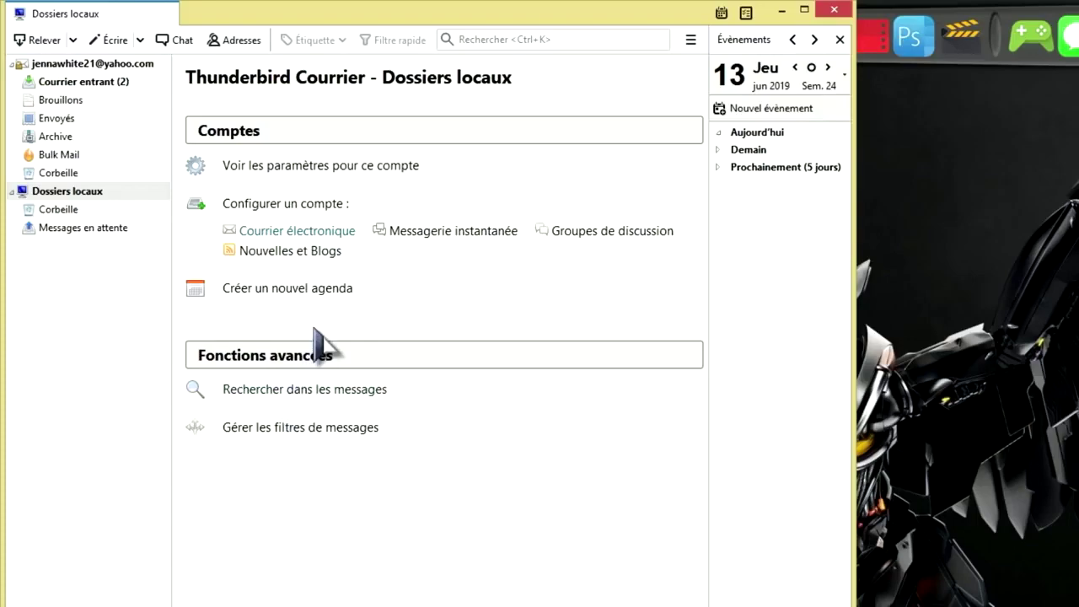
click(69, 67)
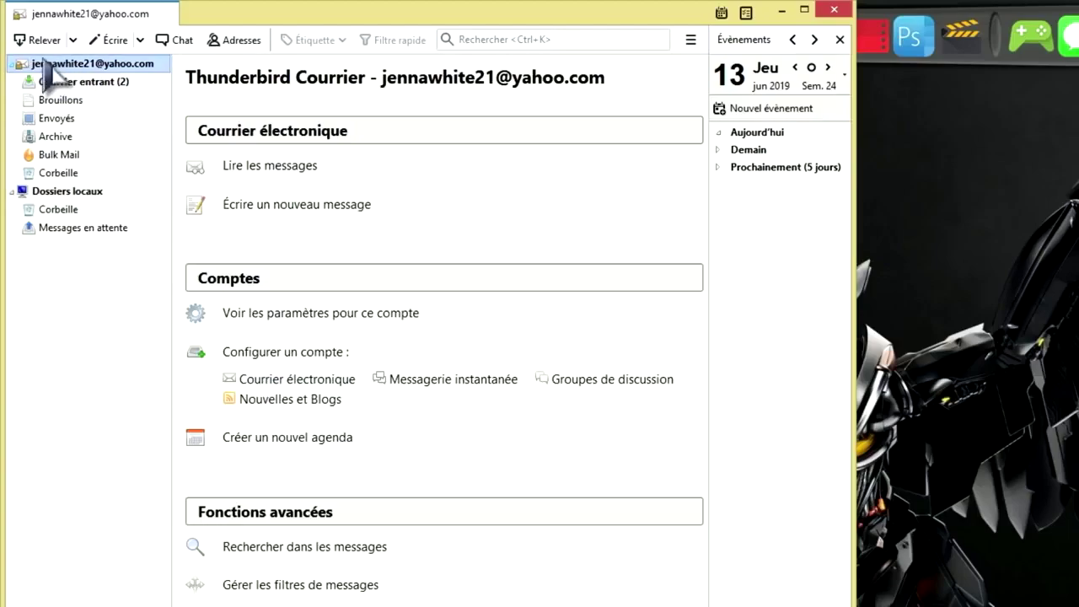
Delete the Yahoo account via Paramètres > Gestion des comptes > Supprimer le compte and confirm
right_click(82, 67)
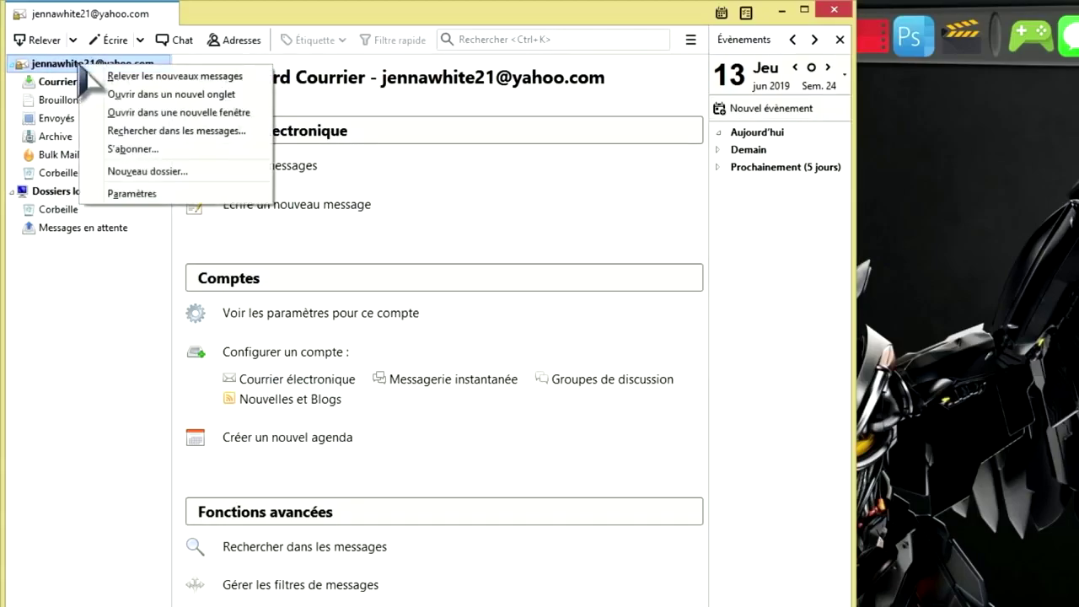
click(165, 194)
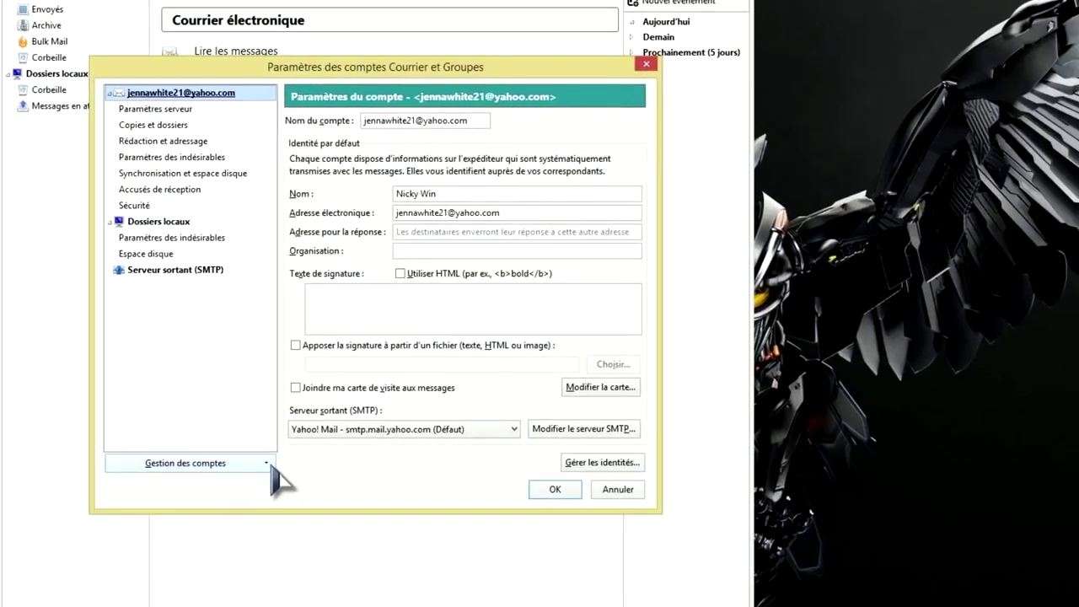
click(270, 465)
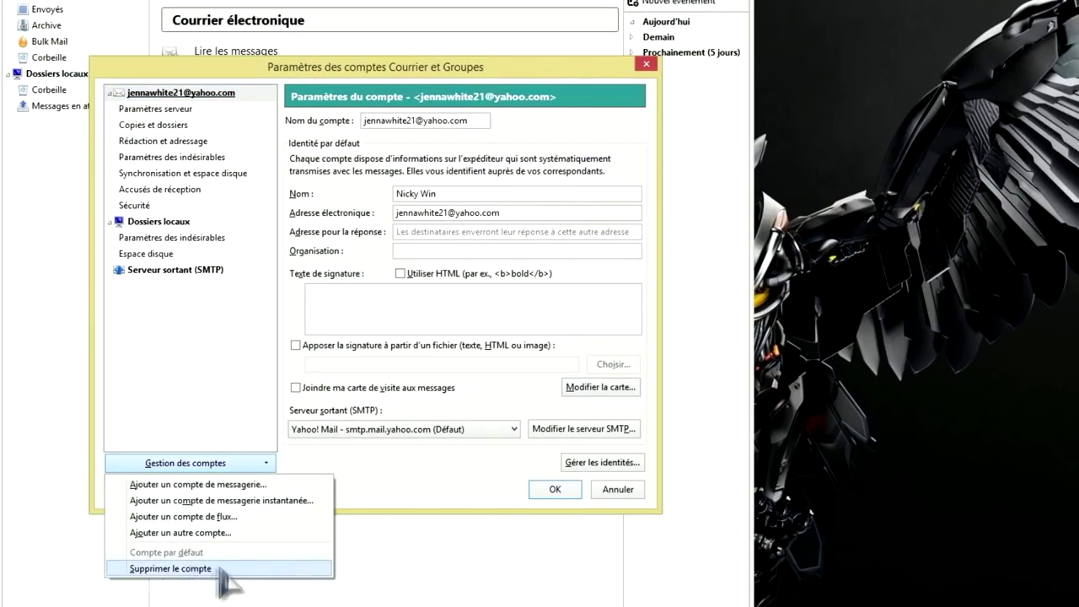
click(174, 571)
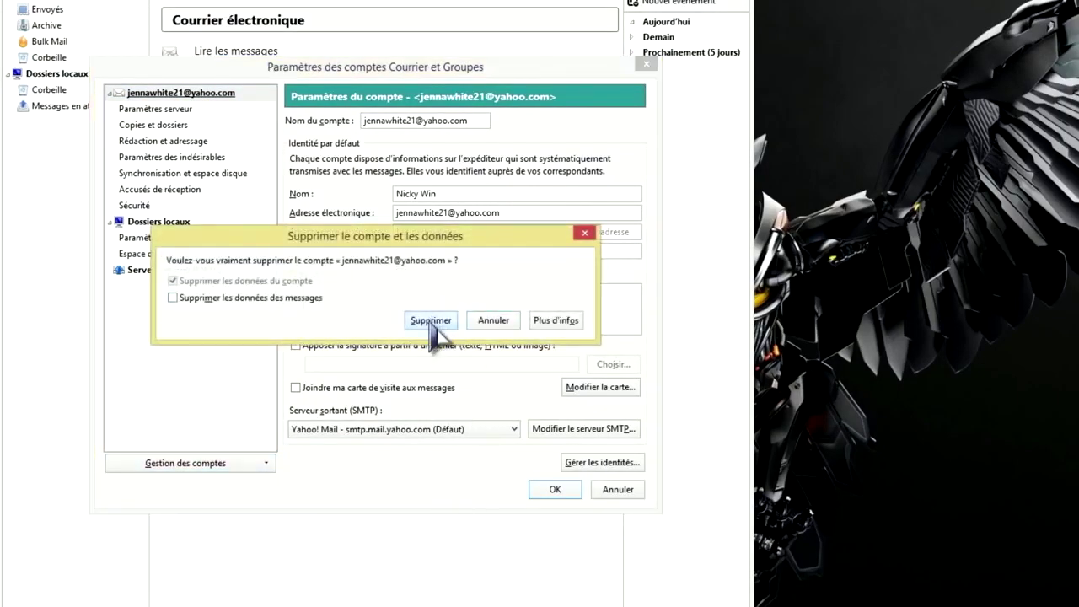
click(429, 319)
click(502, 296)
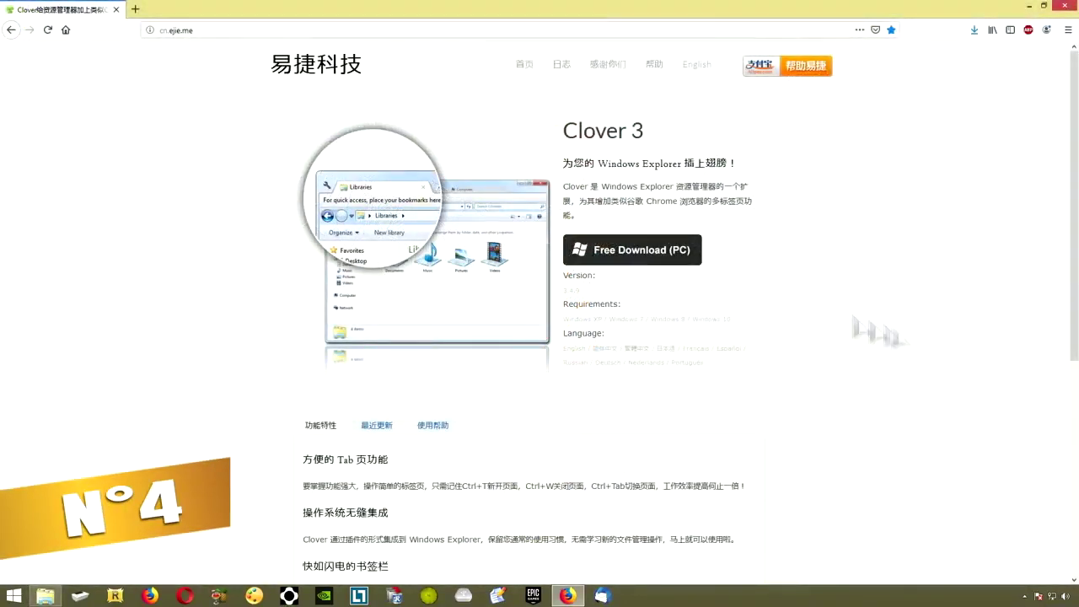
Save the Clover 3.4.9 PC installer from cn.ejie.me, then open the Téléchargements folder
click(632, 255)
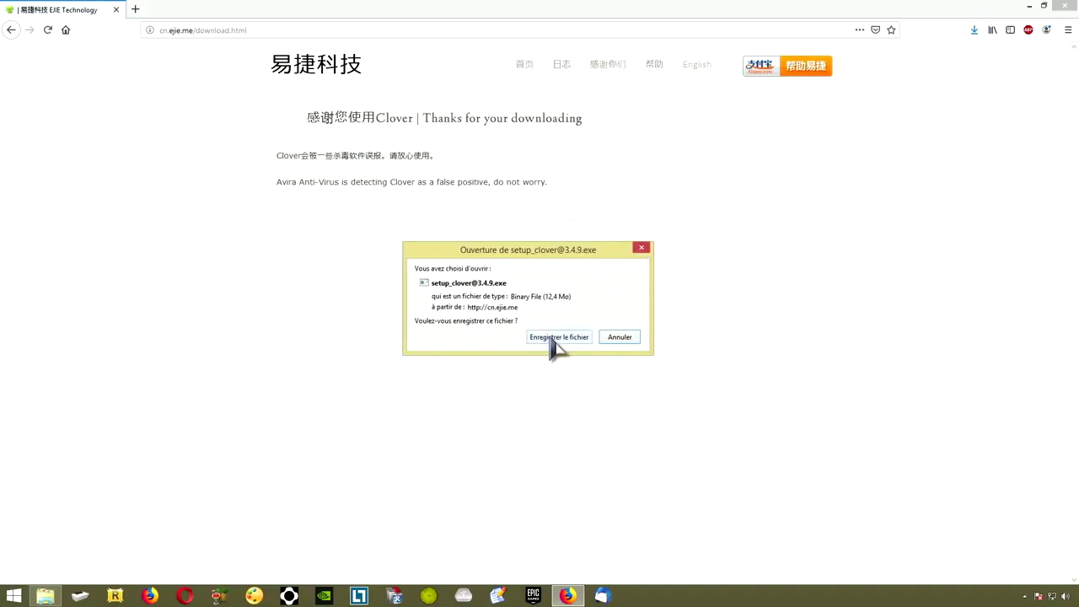
click(550, 338)
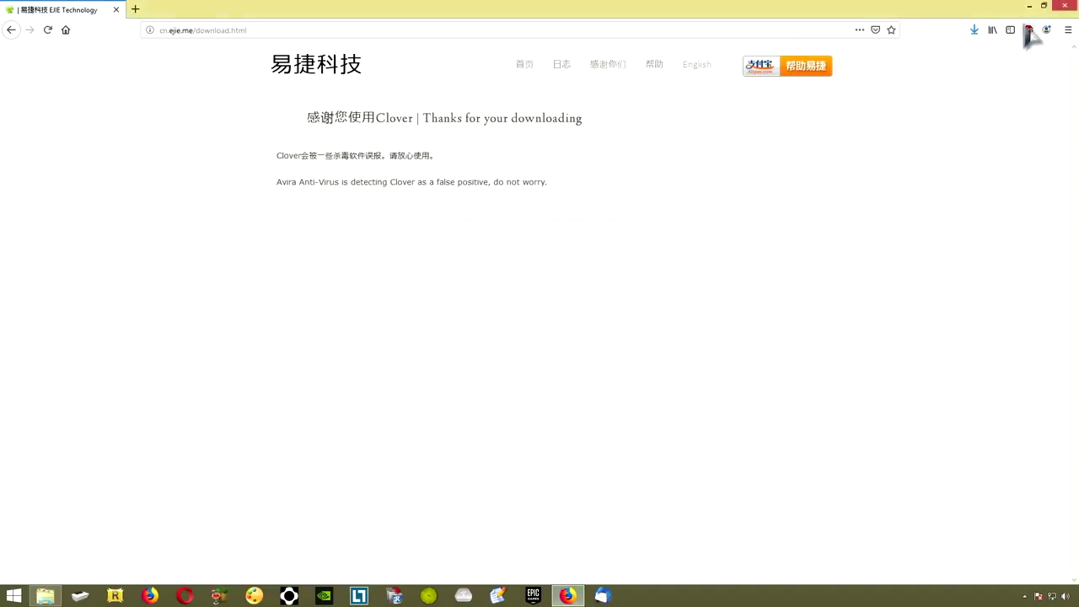
click(1028, 6)
click(406, 38)
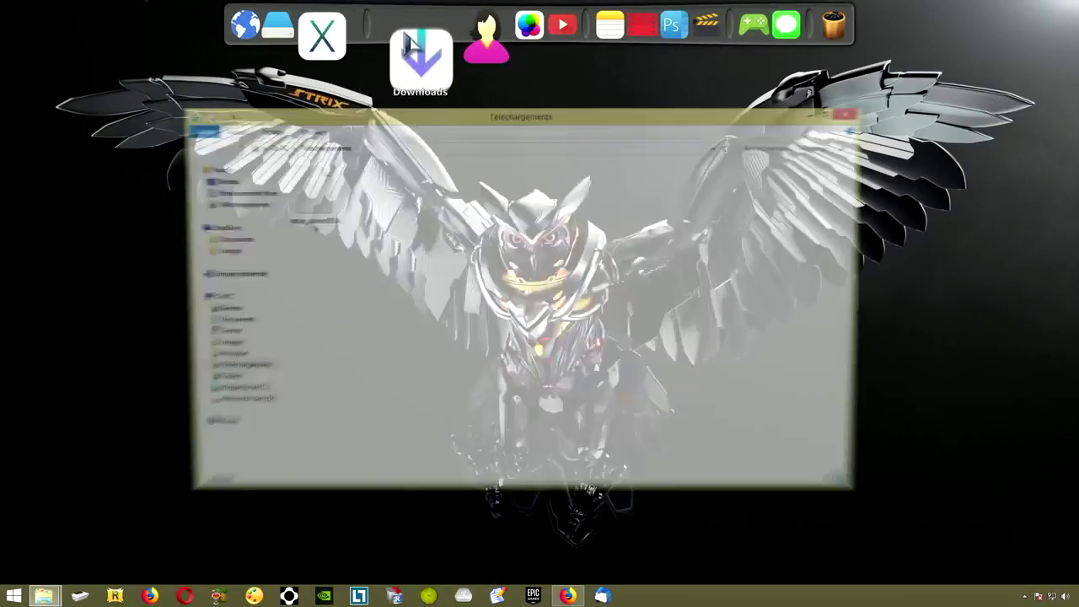
click(305, 196)
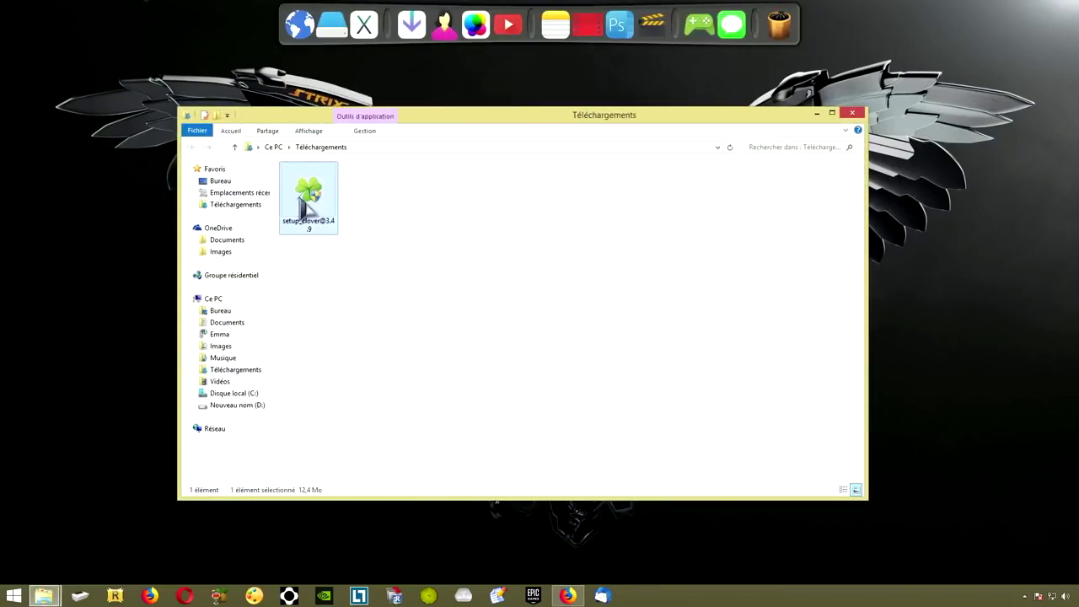
double_click(301, 190)
click(588, 325)
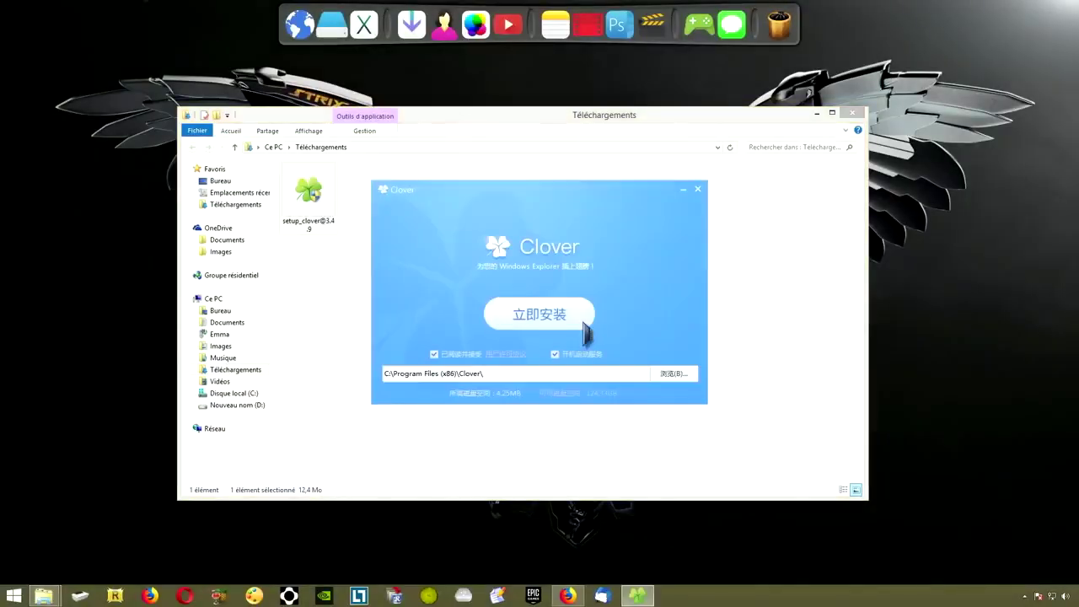
click(557, 322)
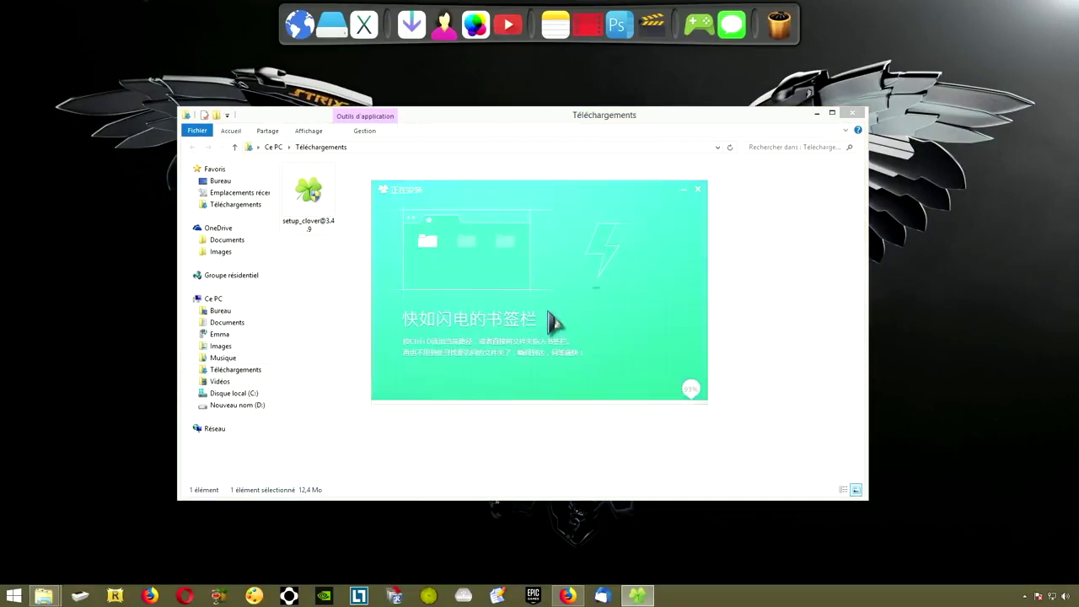
click(697, 189)
click(853, 113)
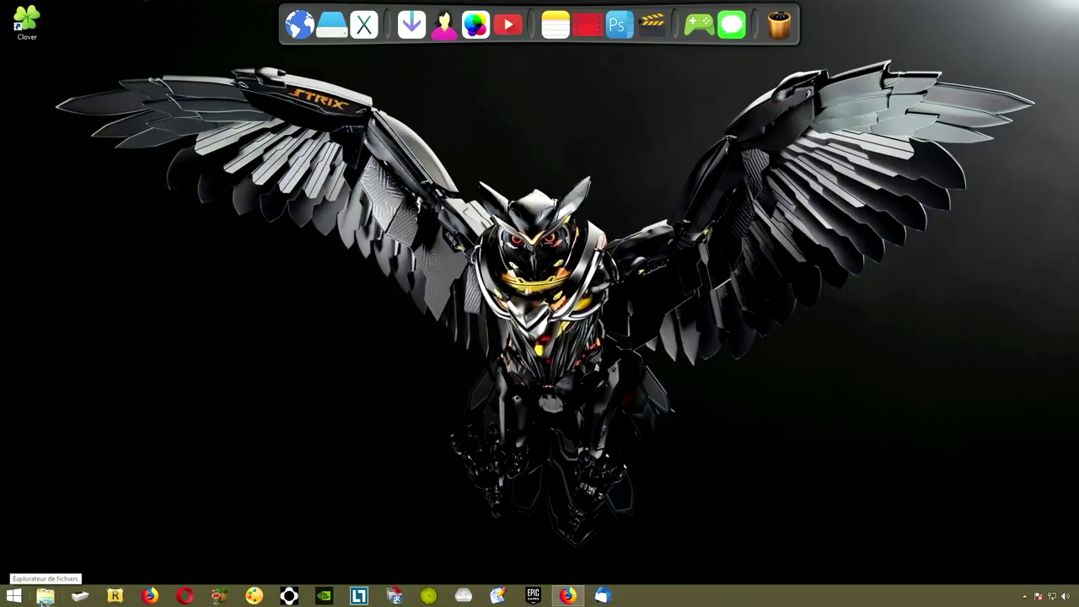
Set Clover's Settings language to Français, then close and reopen Explorer on Ce PC to apply it
click(45, 595)
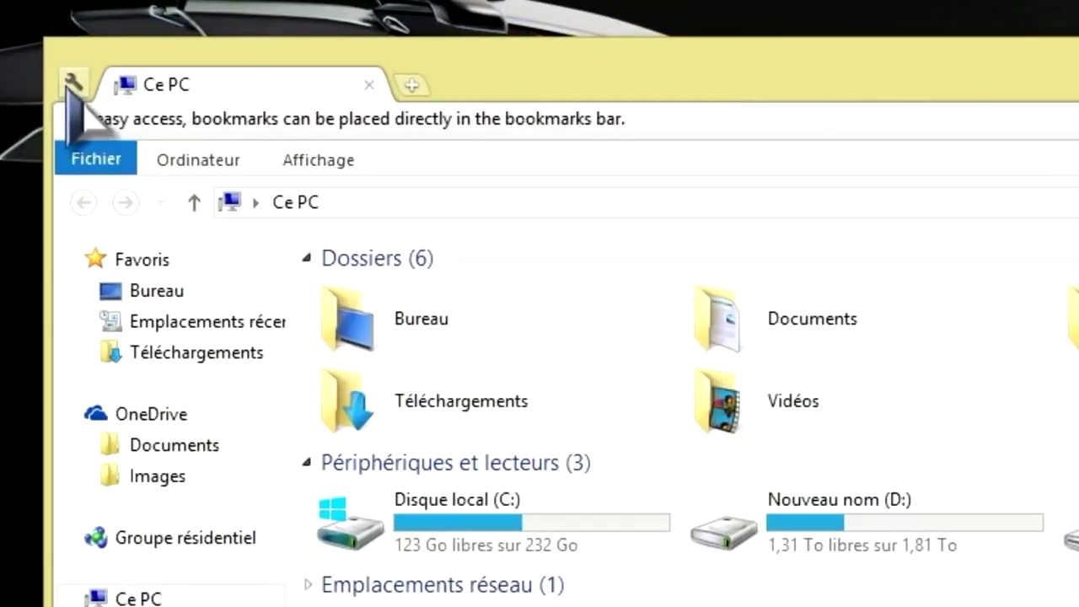
click(71, 84)
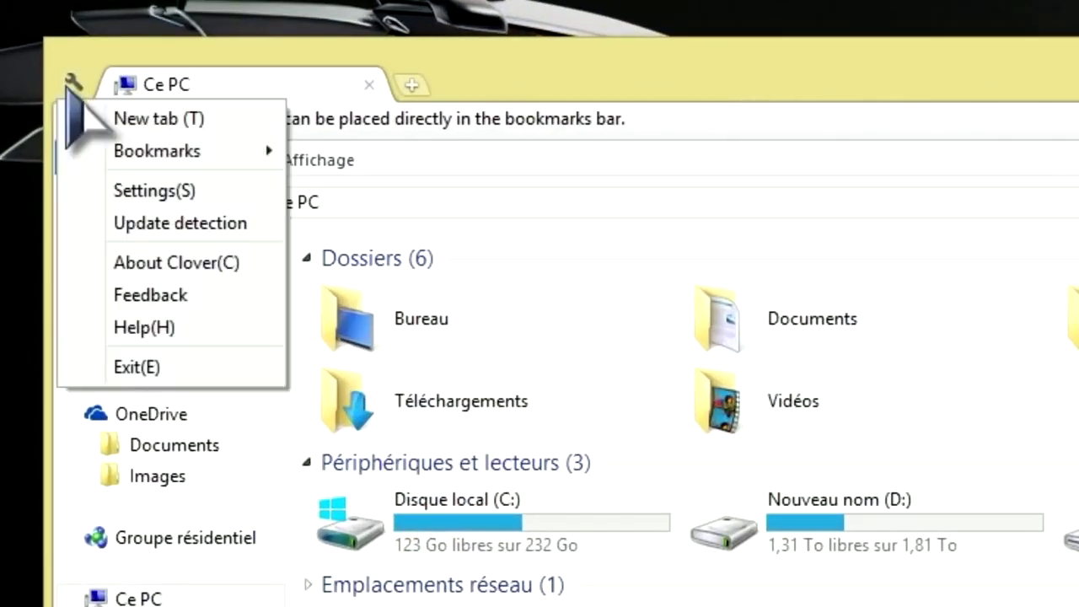
click(153, 190)
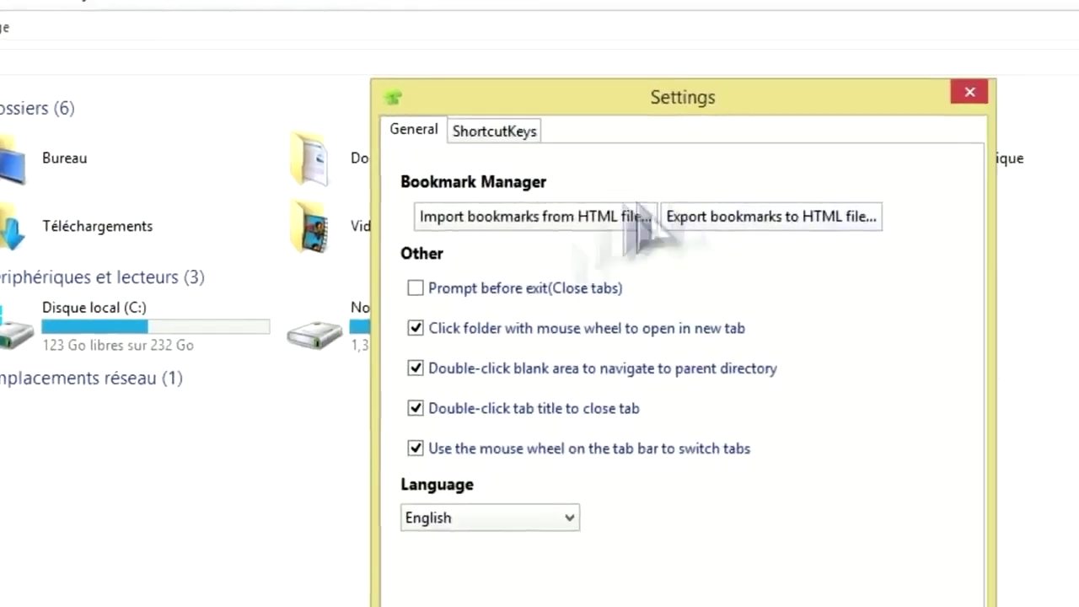
click(434, 455)
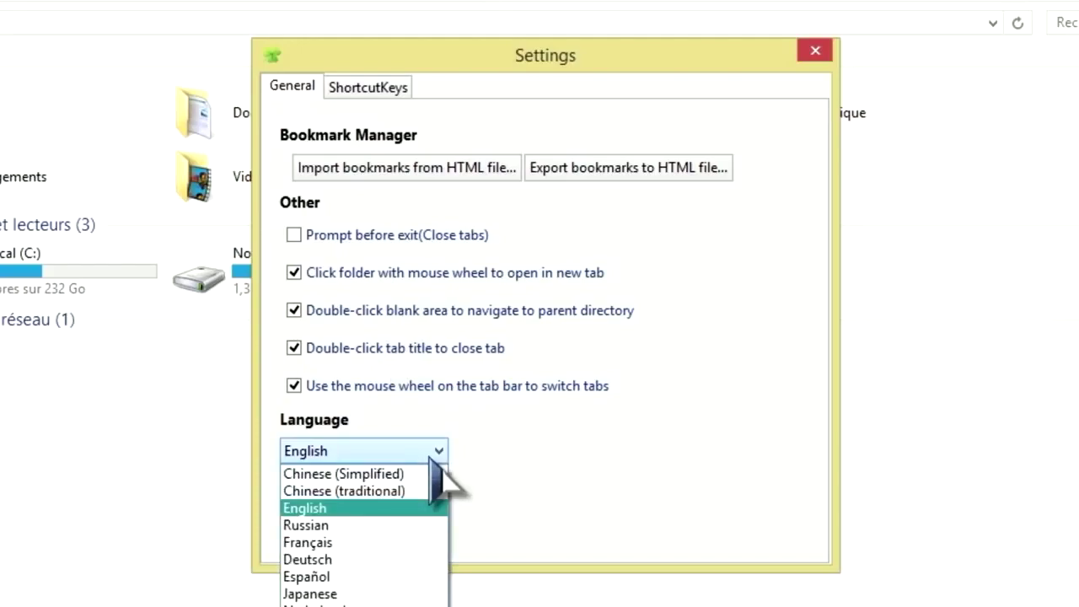
click(333, 543)
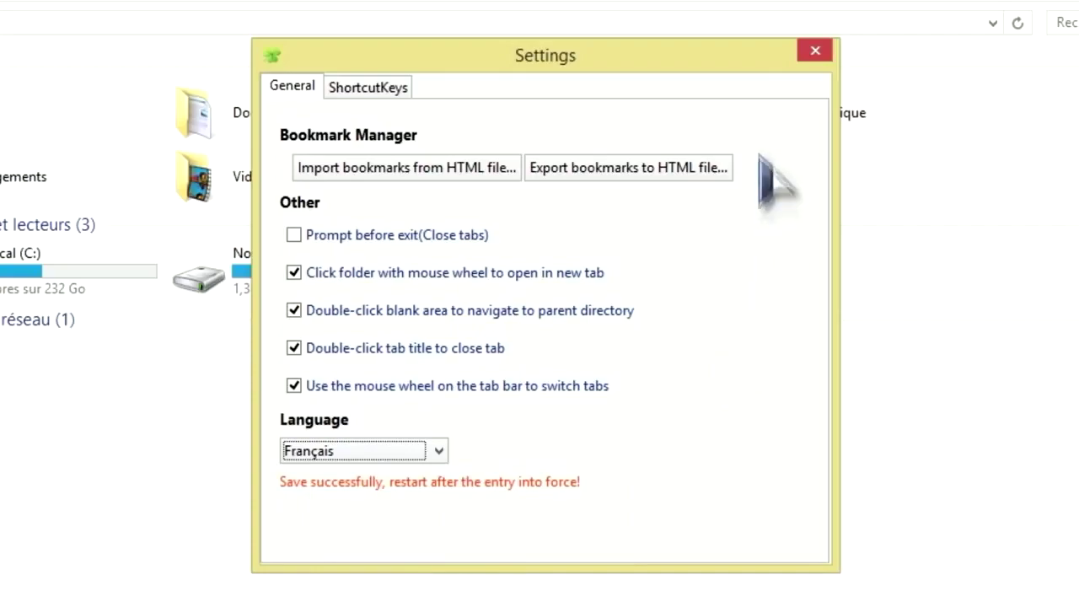
click(816, 51)
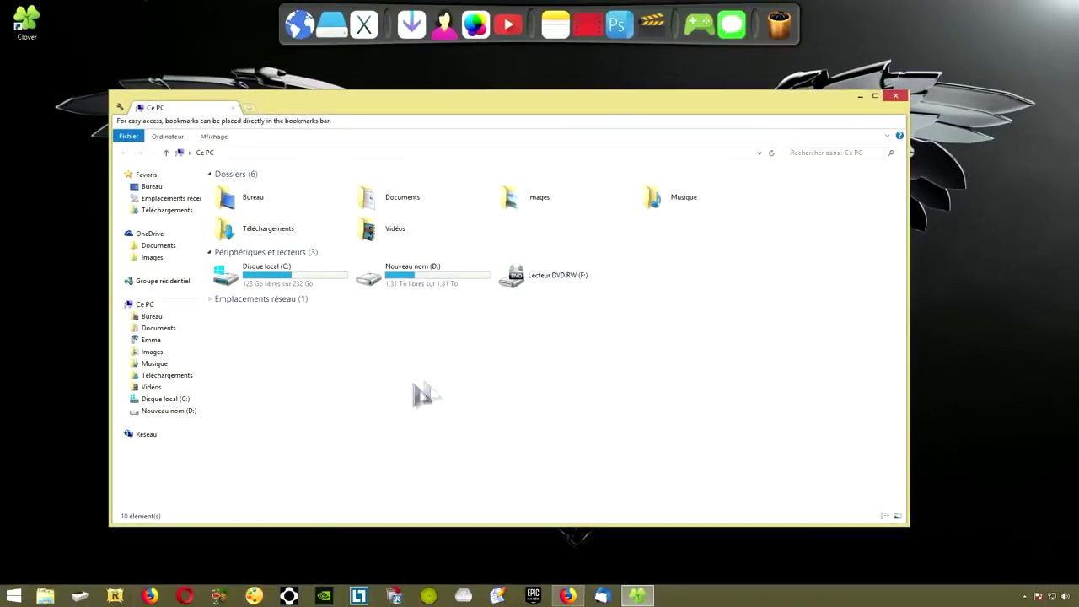
click(897, 96)
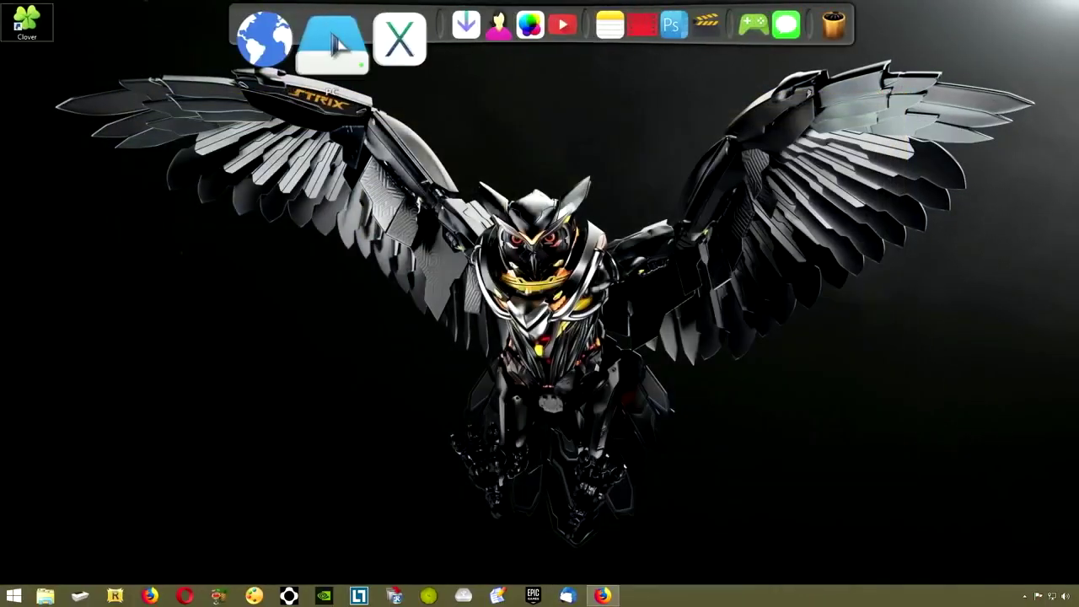
click(333, 44)
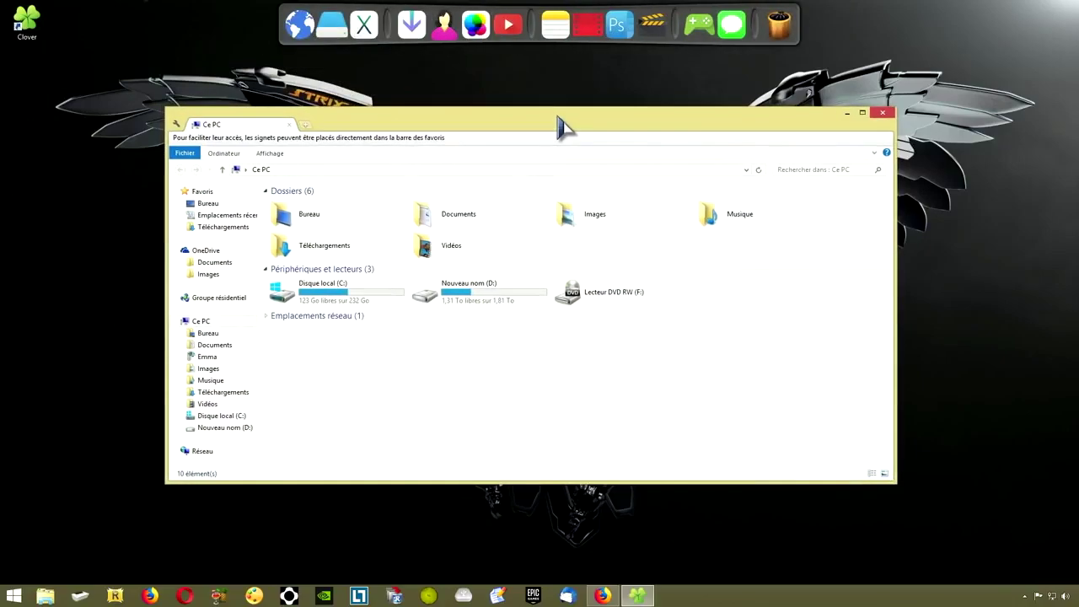
click(177, 125)
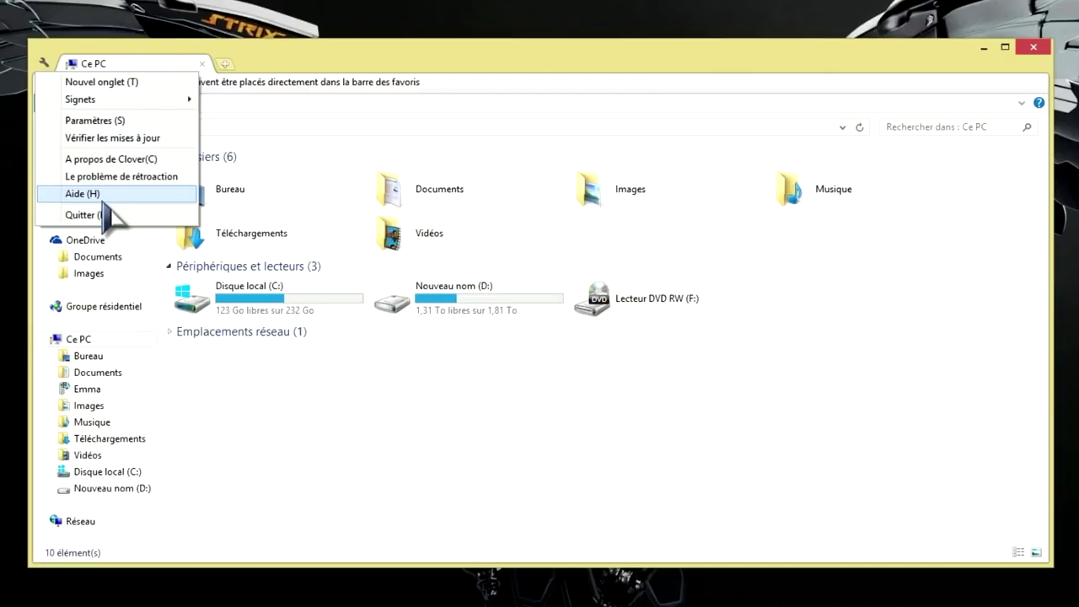
Open Téléchargements and Documents each in a new Clover tab alongside Ce PC
click(153, 64)
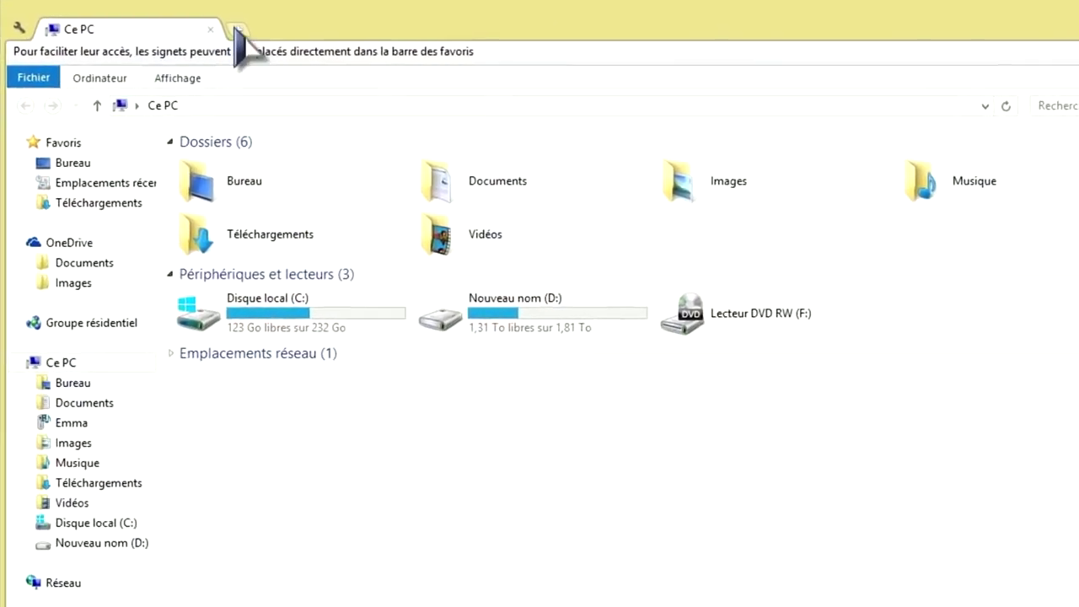
click(238, 30)
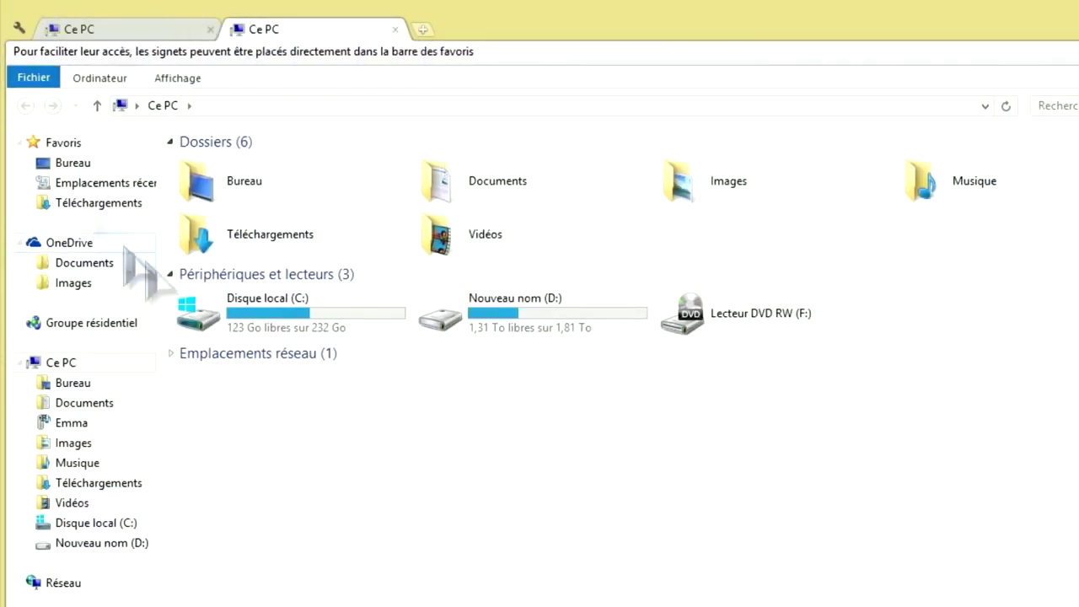
double_click(271, 246)
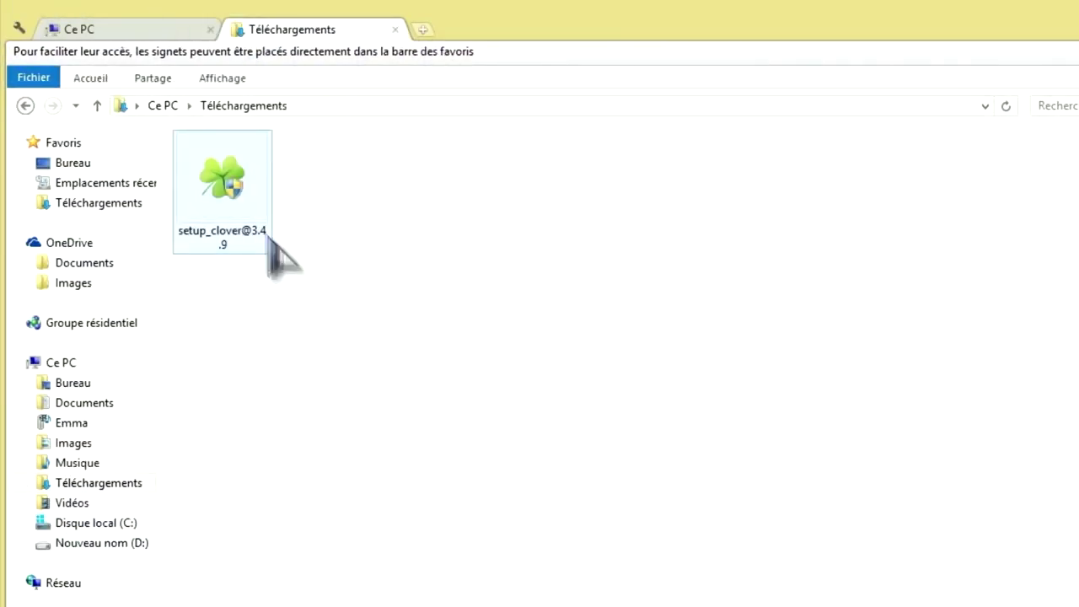
click(424, 31)
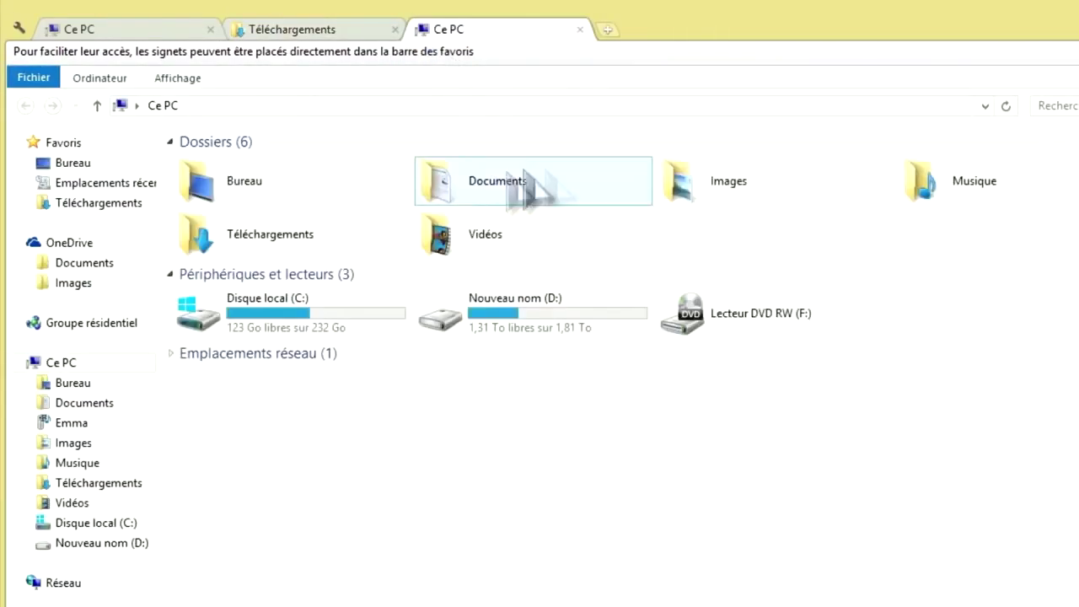
double_click(510, 206)
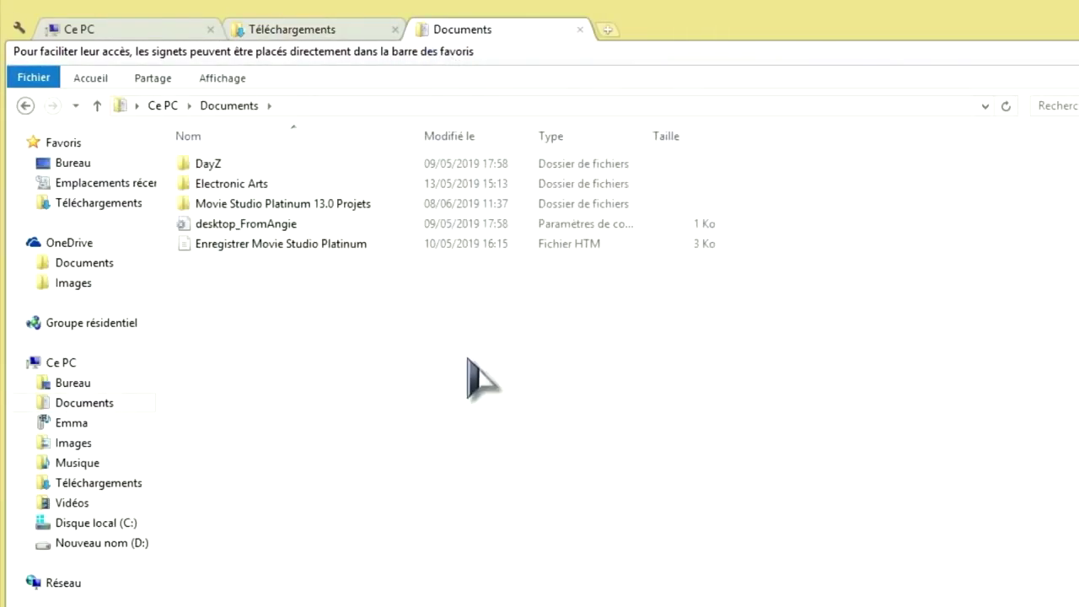
Switch through the Téléchargements, Ce PC and Documents tabs, ending on Clover's main menu
click(333, 31)
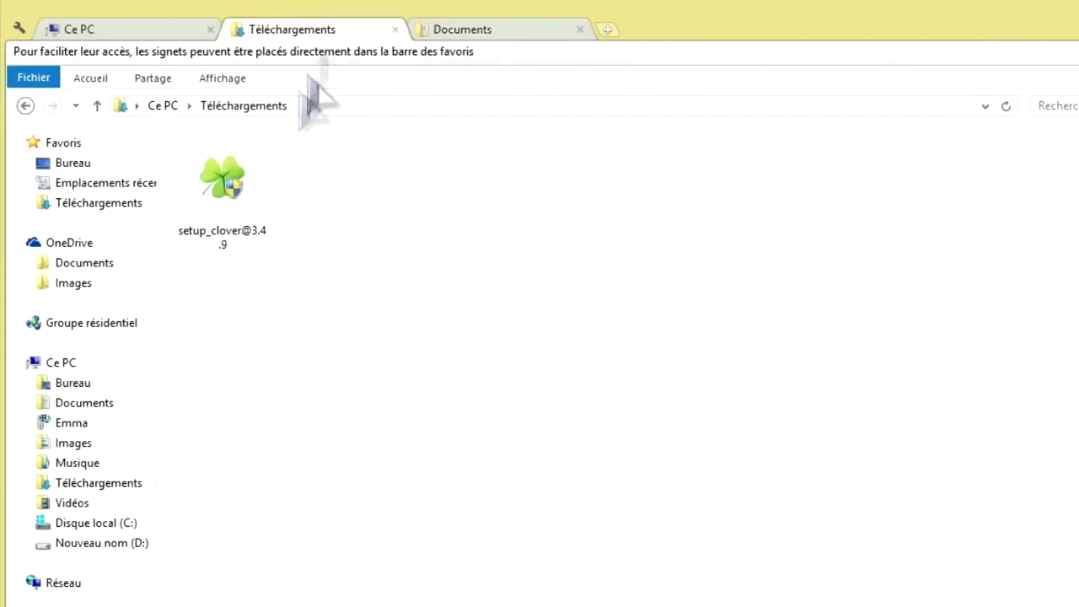
click(109, 34)
click(464, 32)
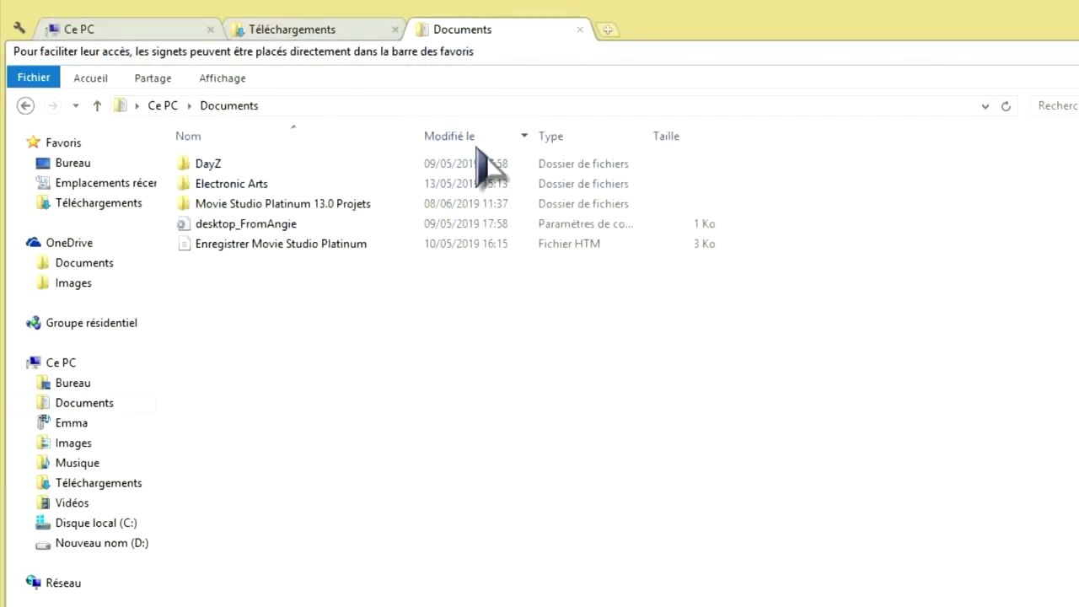
click(18, 30)
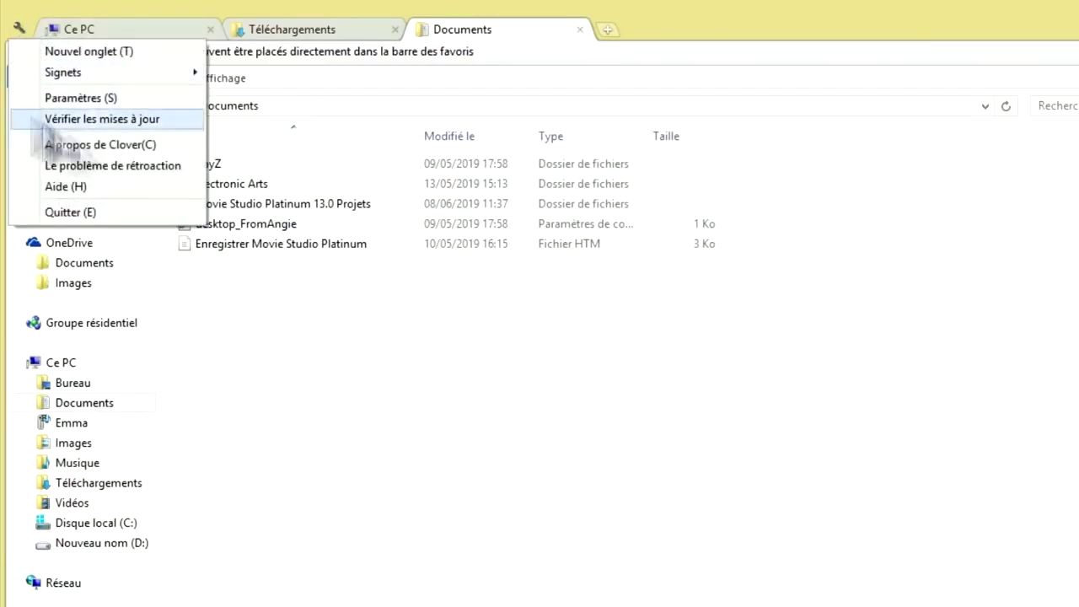
Look over the Raccourcis keyboard shortcuts in Clover's Paramètres
click(83, 99)
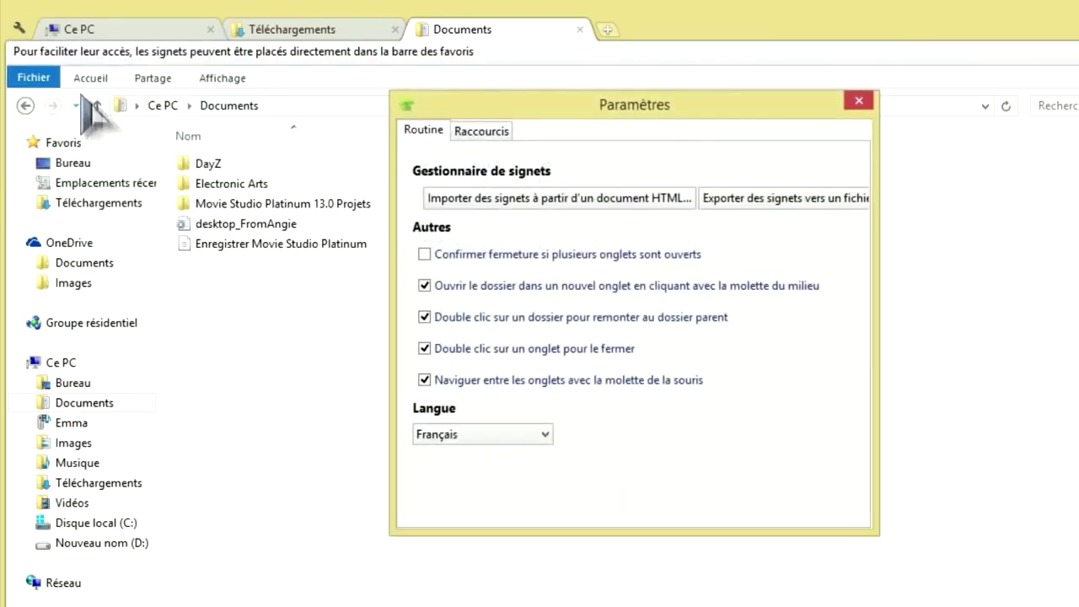
click(347, 88)
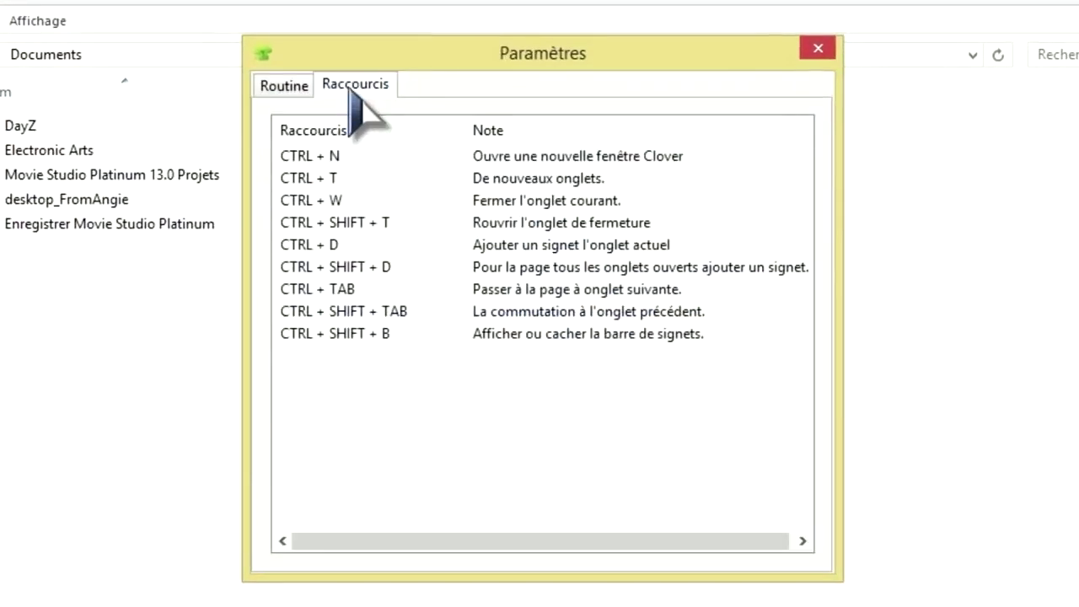
click(822, 51)
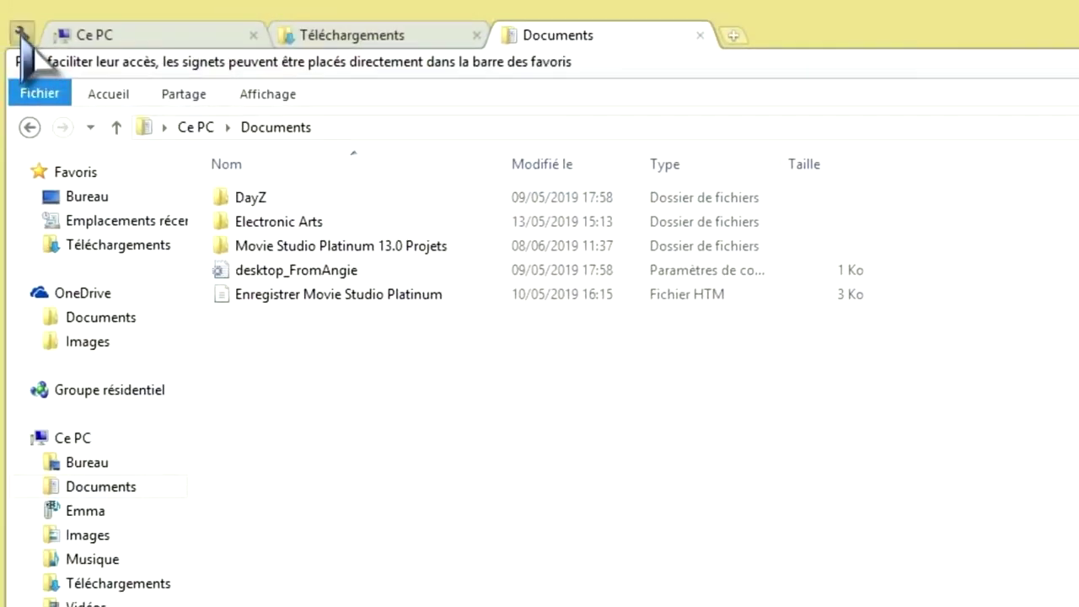
Add a bookmark category named Nouveau dossier in the Gestionnaire de signets
click(20, 33)
mouse_move(103, 93)
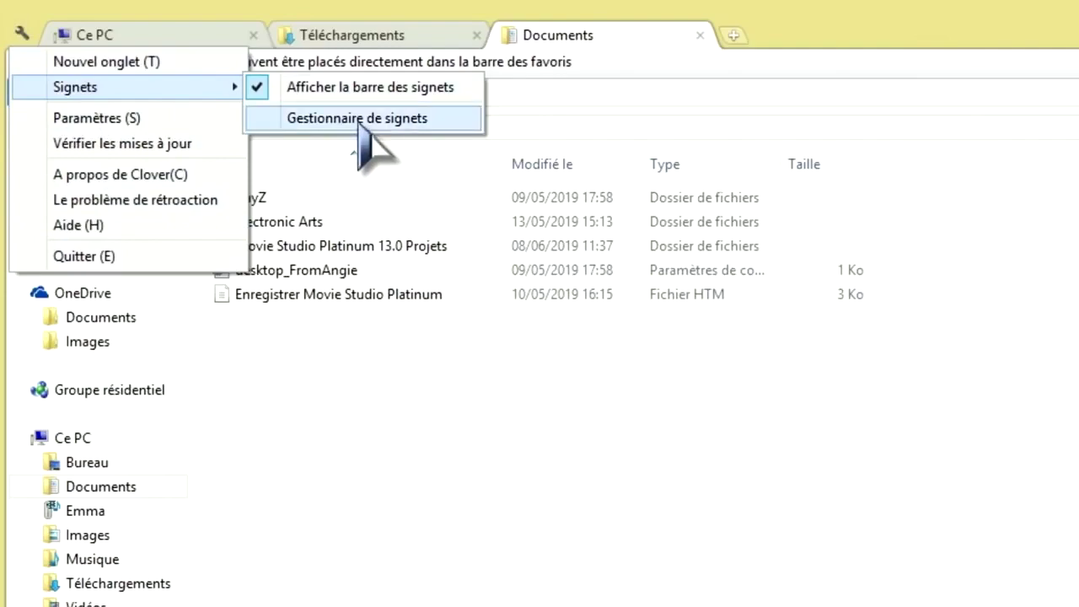
click(364, 120)
click(623, 50)
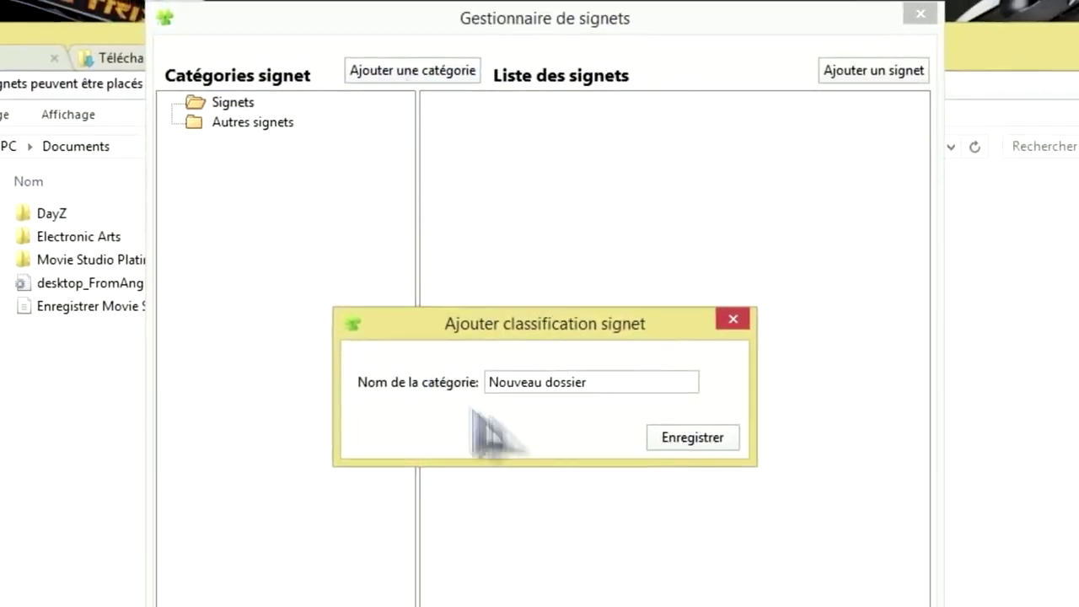
click(689, 440)
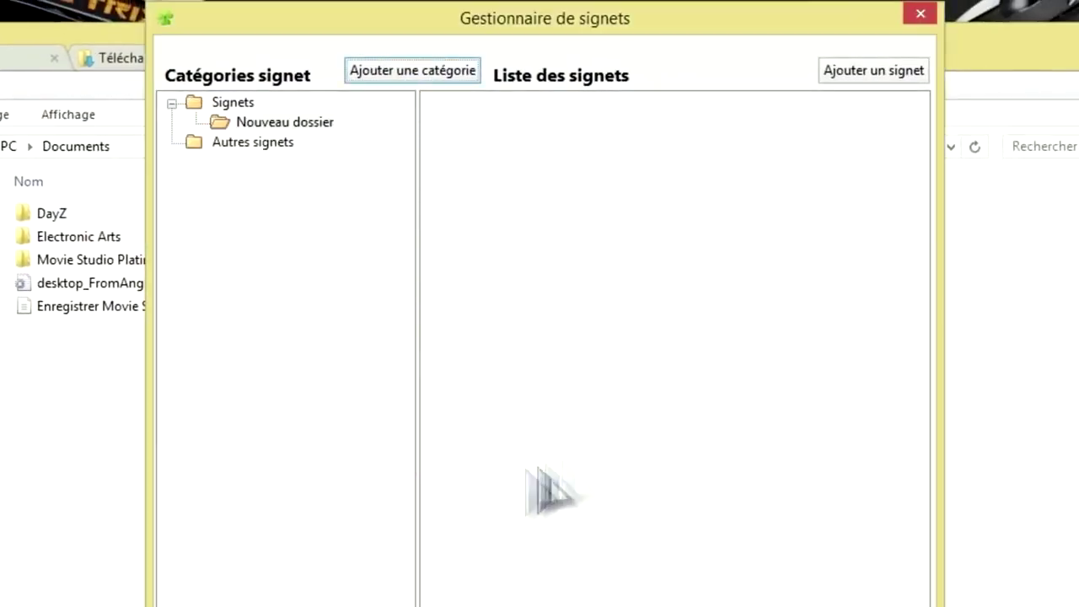
Begin adding a bookmark to Nouveau dossier, cancel it, and close the bookmark manager
click(296, 123)
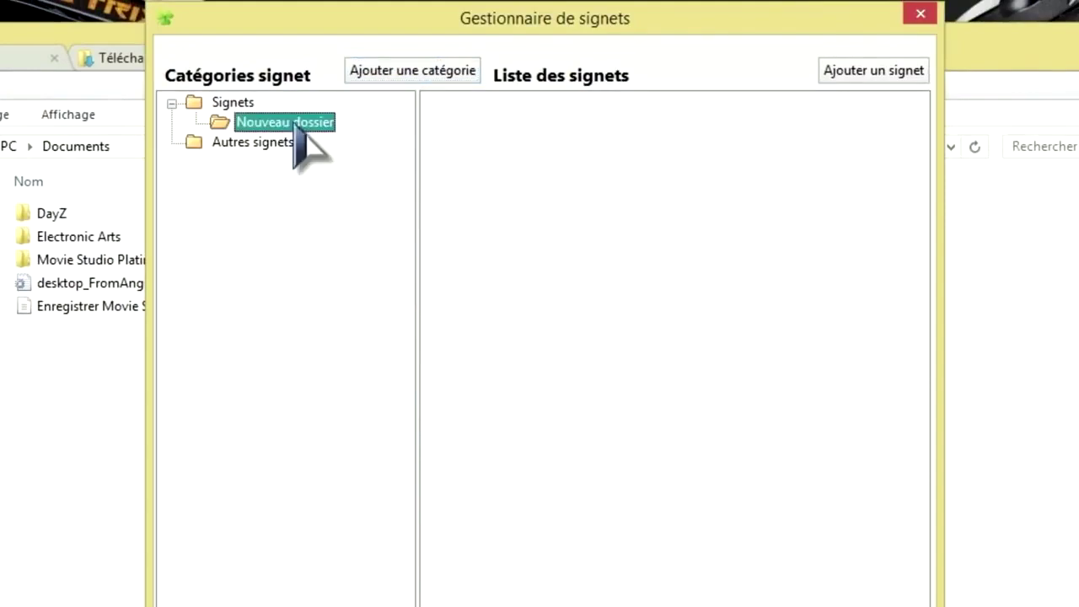
click(874, 71)
click(508, 363)
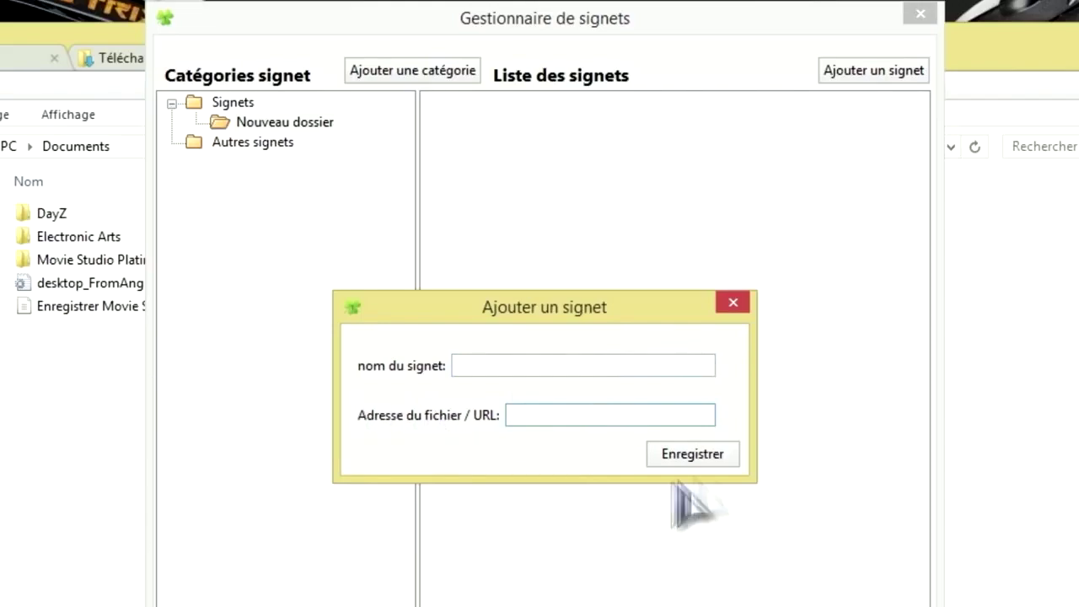
click(733, 304)
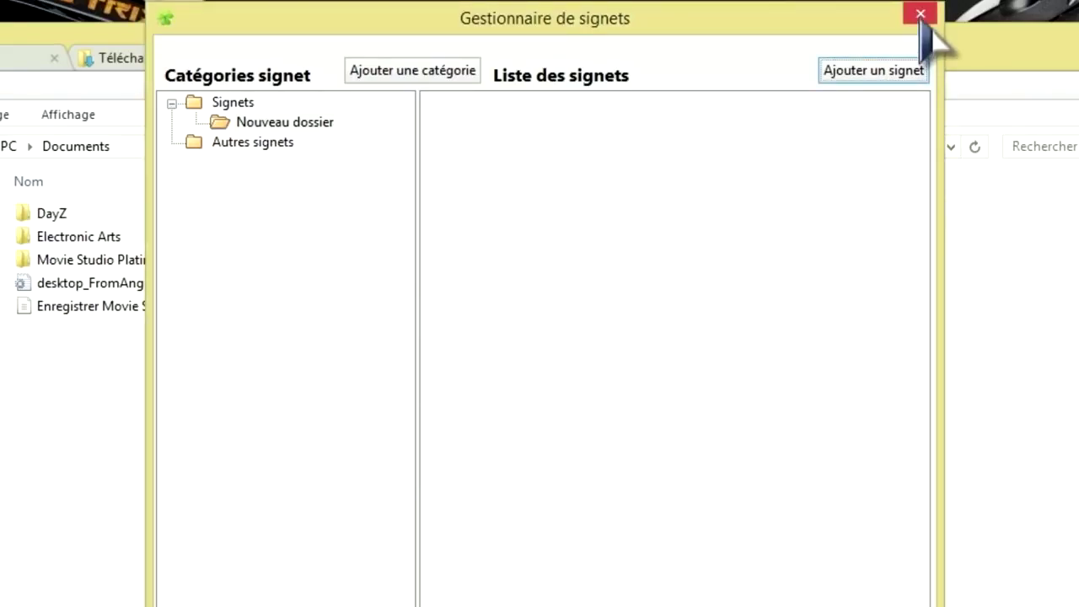
click(927, 22)
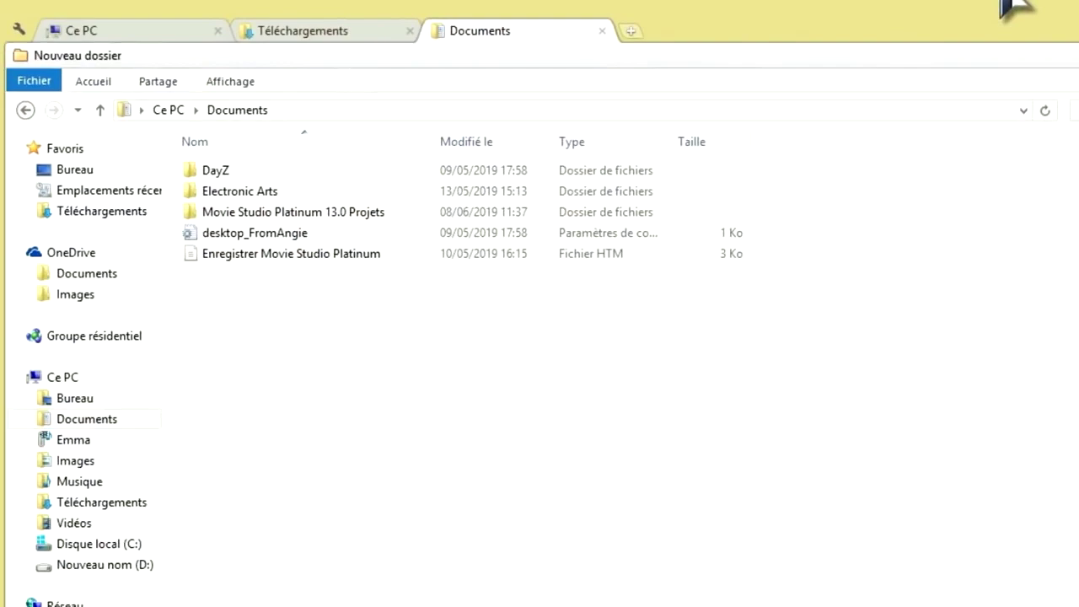
click(77, 55)
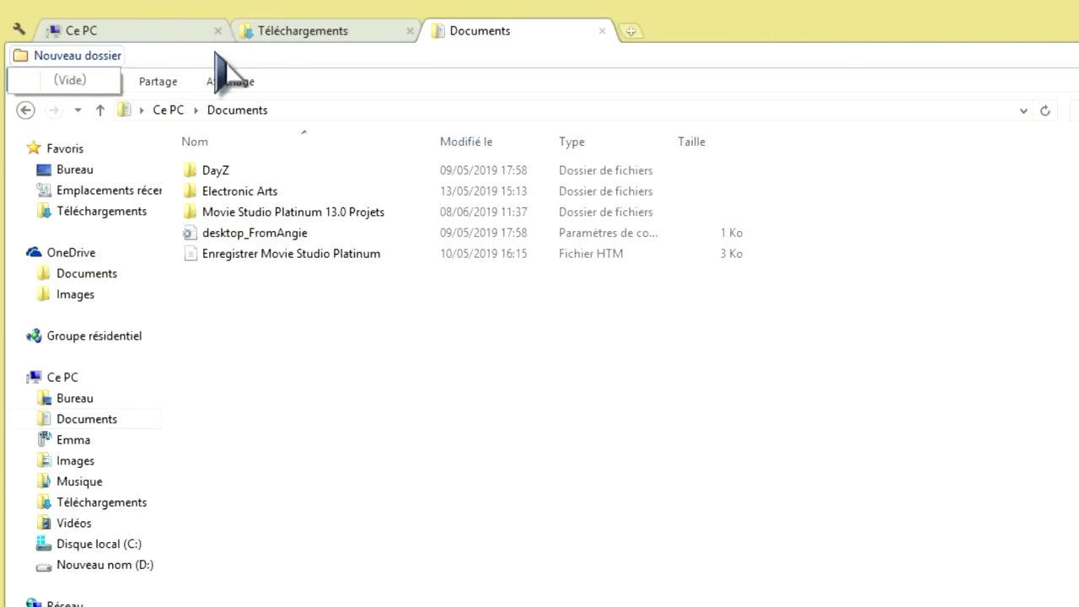
click(308, 37)
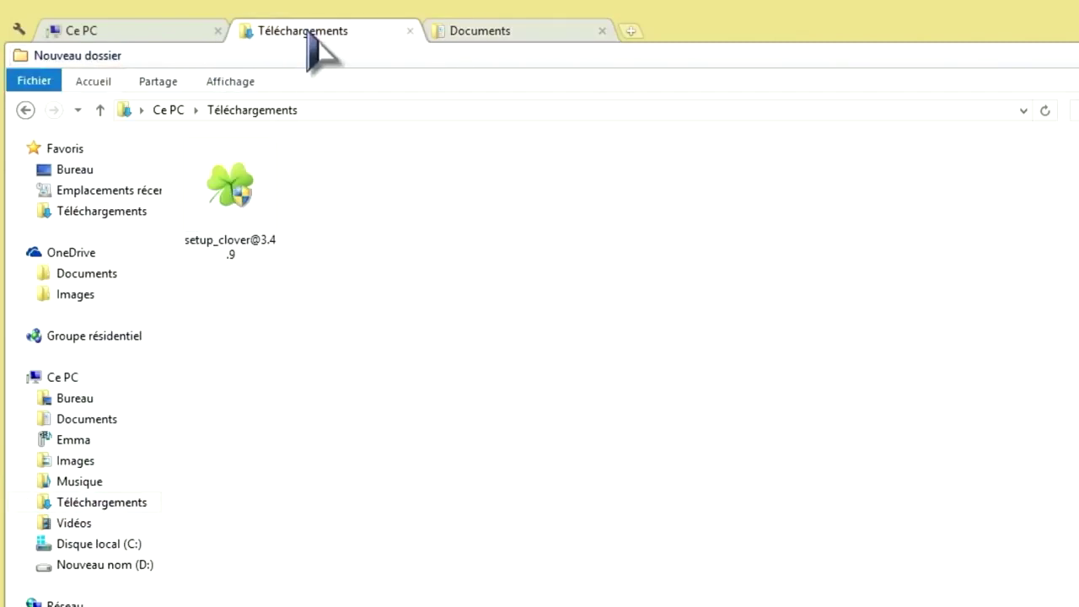
drag(217, 190, 186, 57)
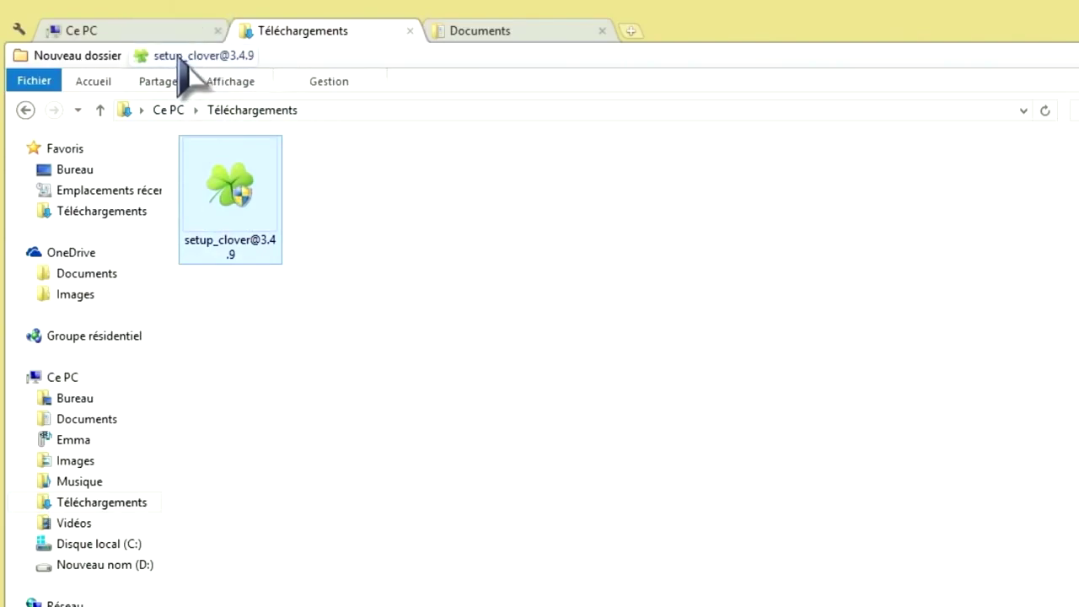
drag(228, 221, 226, 196)
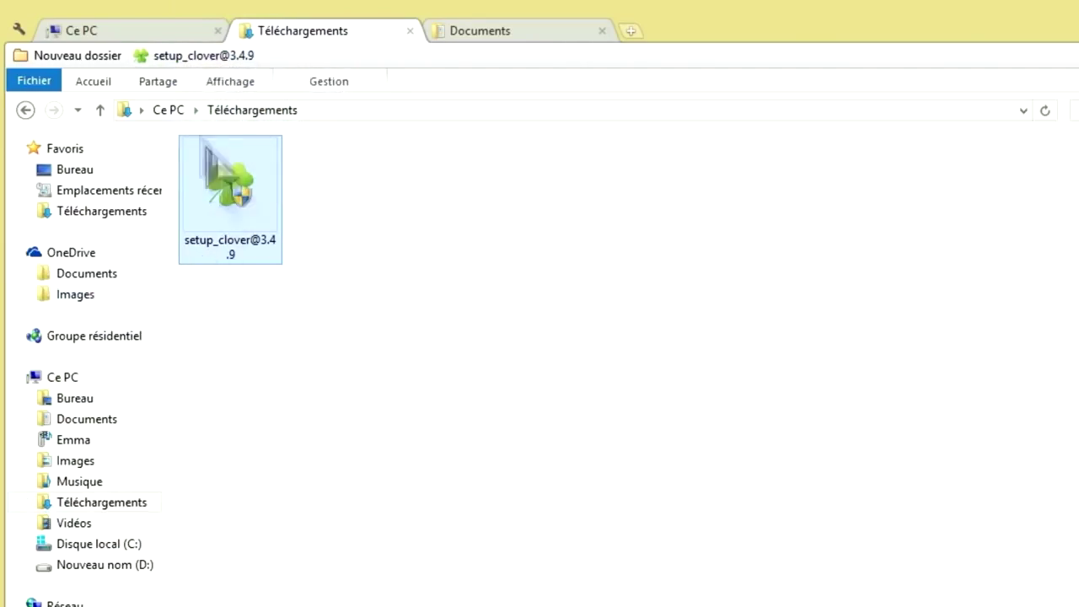
Bookmark the Musique folder from Ce PC and file that bookmark inside Nouveau dossier
click(125, 32)
drag(1021, 212, 358, 56)
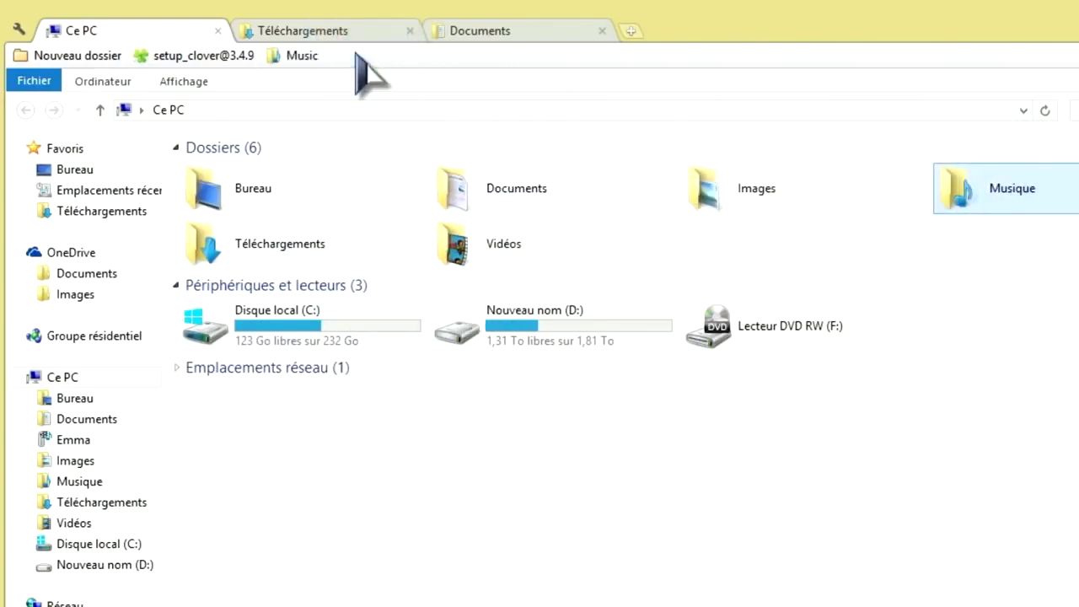
click(300, 58)
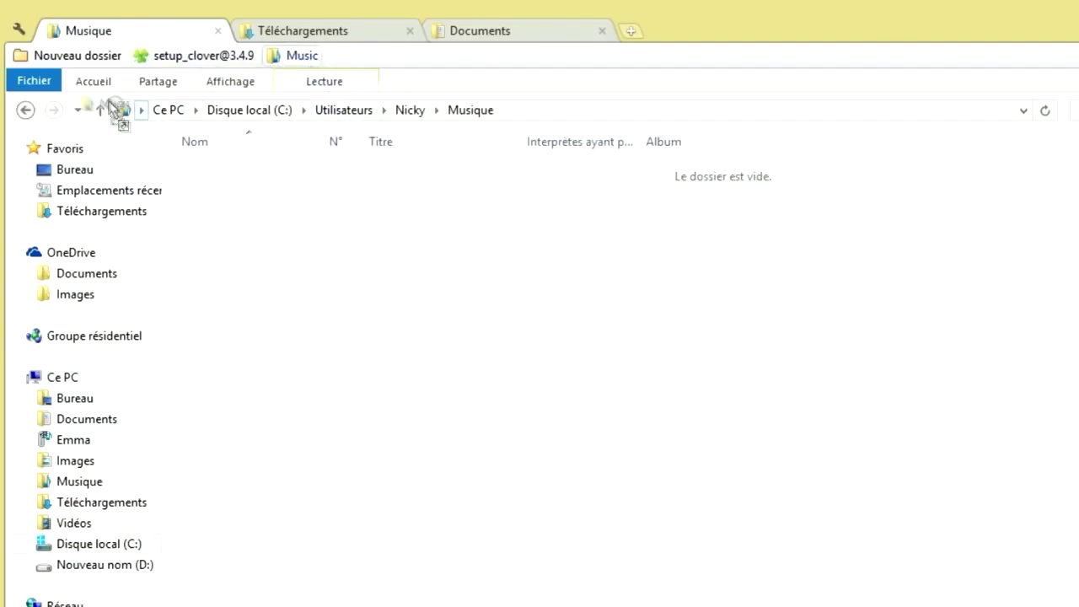
drag(80, 75, 74, 60)
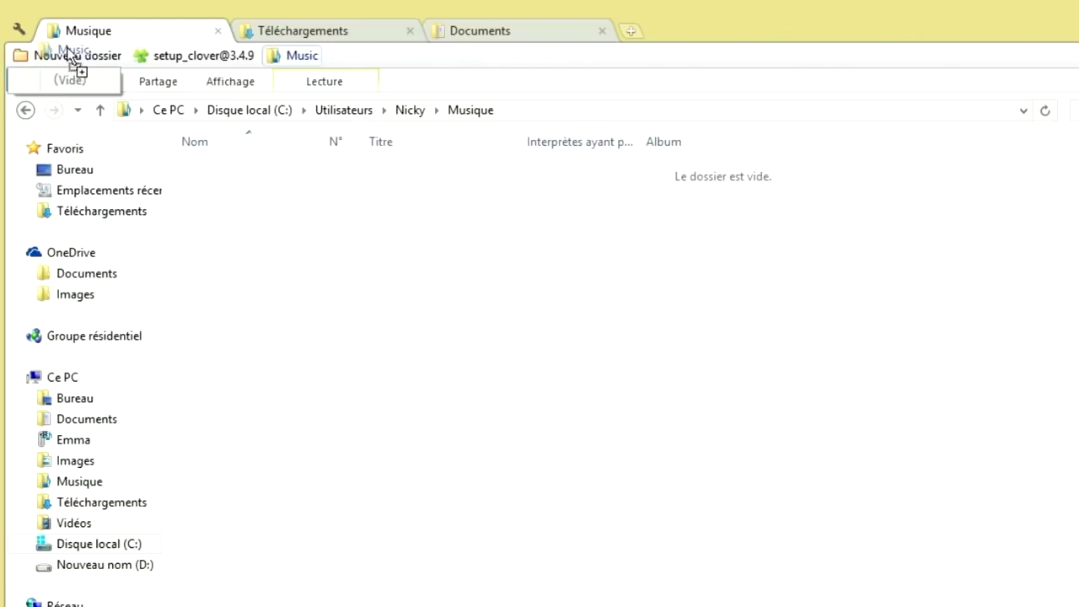
drag(71, 57, 337, 60)
click(69, 59)
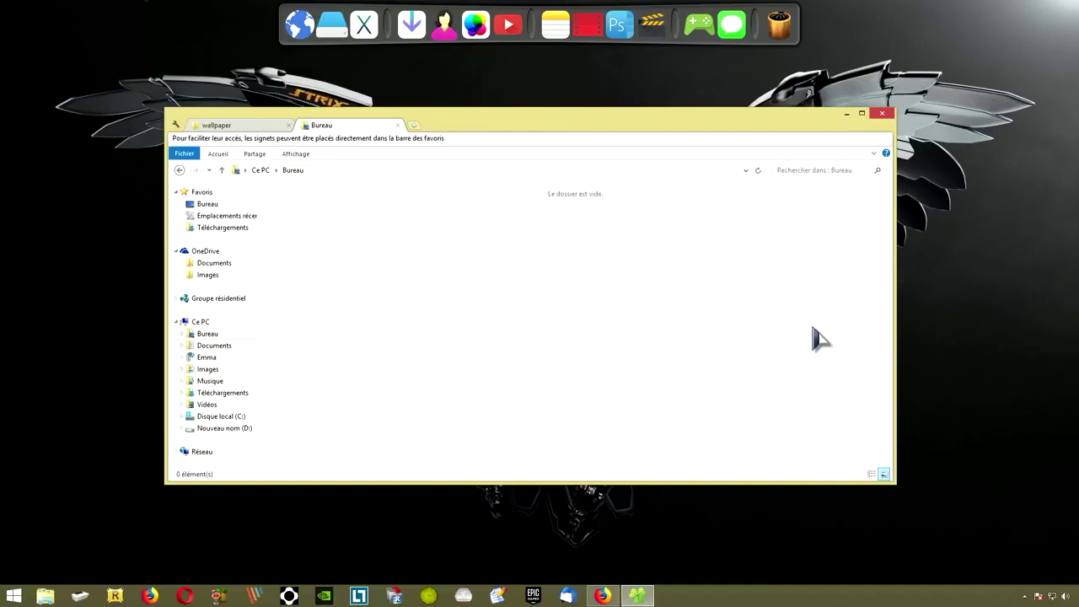
Select the 2al8mn and 3d_motorcycle-wallpaper-1920x1080 images and drag them into the Bureau folder
click(221, 126)
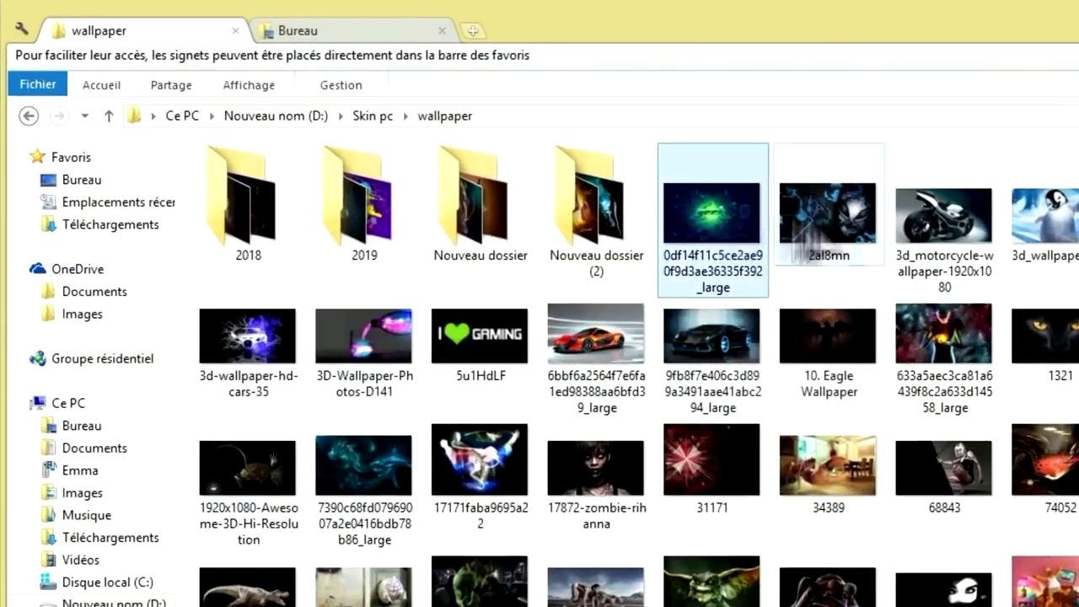
click(821, 232)
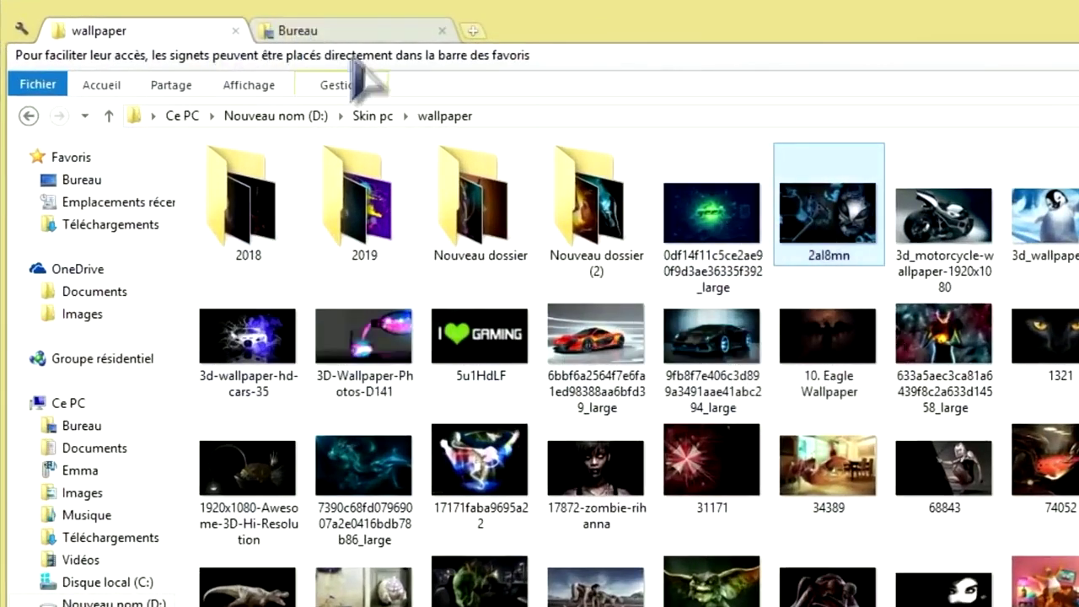
click(346, 32)
click(80, 32)
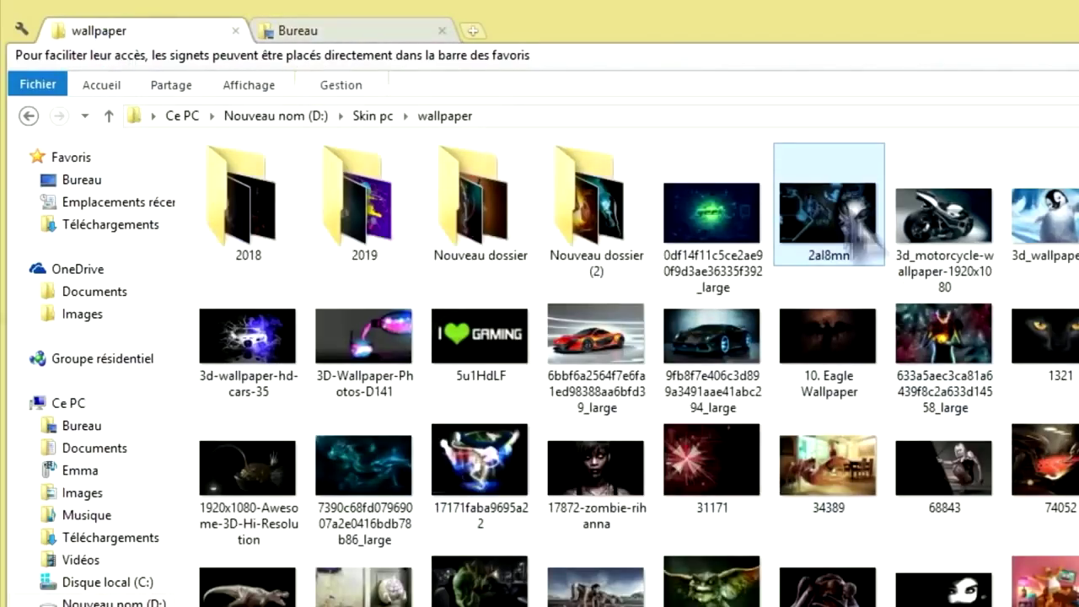
click(922, 269)
drag(834, 215, 646, 435)
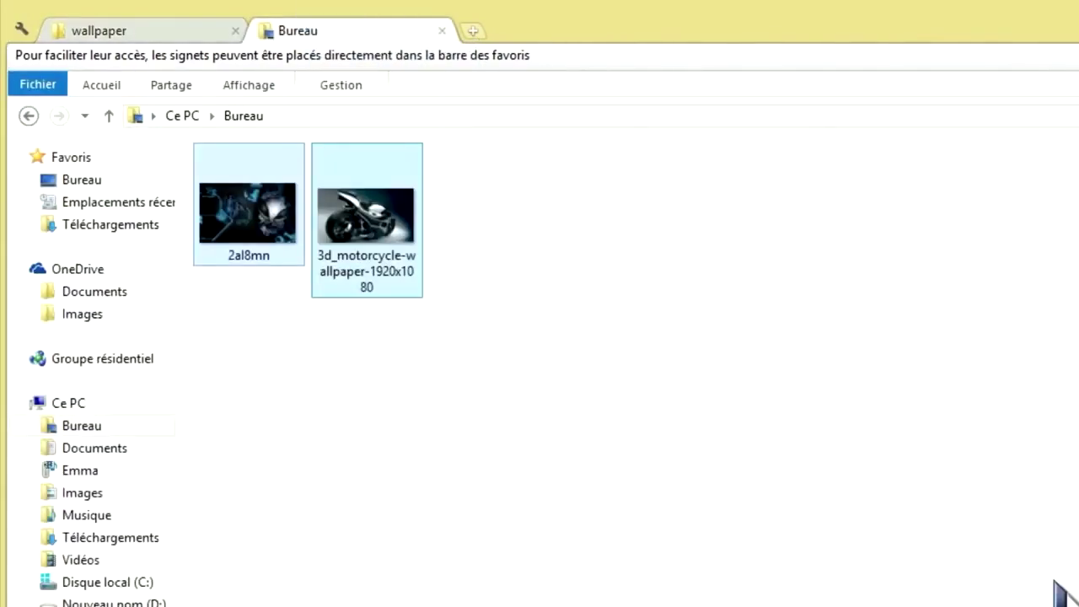
click(131, 32)
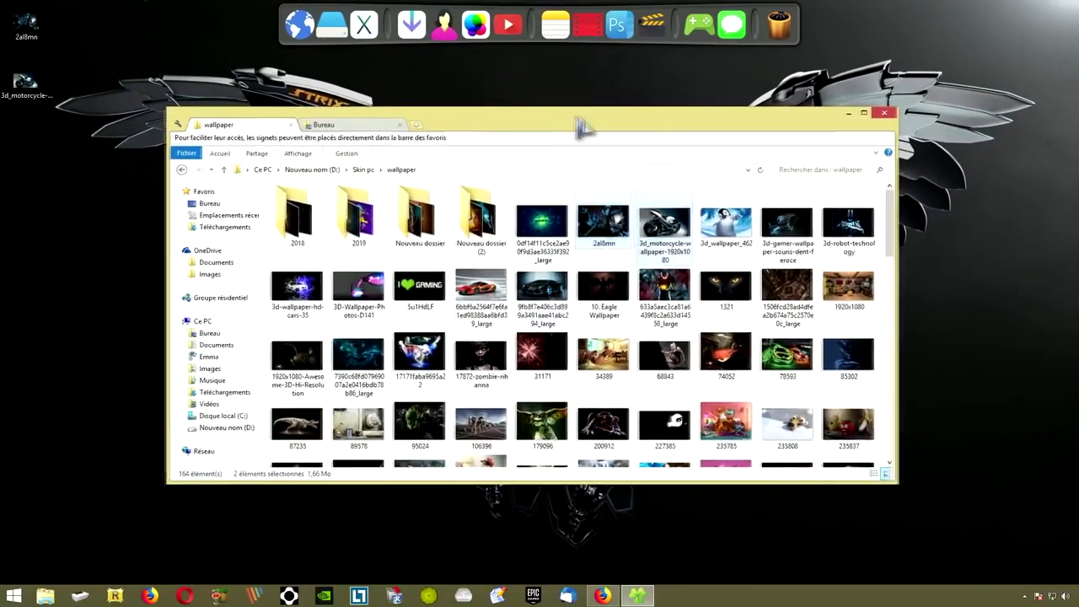
mouse_move(581, 126)
mouse_down()
mouse_move(708, 160)
mouse_move(500, 125)
mouse_move(581, 120)
mouse_up()
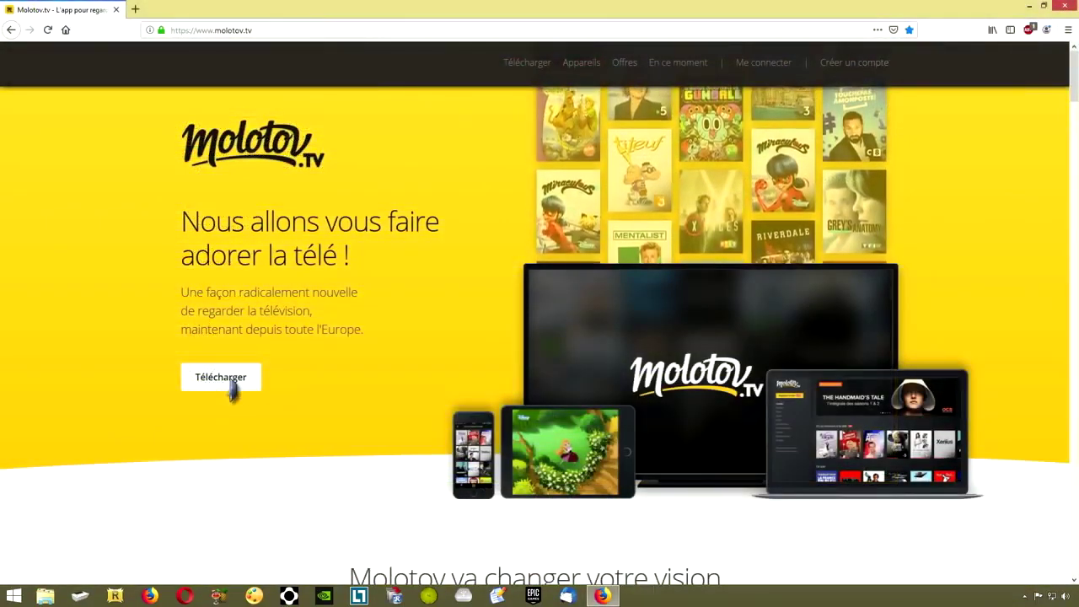
Save MolotovSetup-4.0.0.exe from molotov.tv and run it from the Téléchargements folder
click(222, 378)
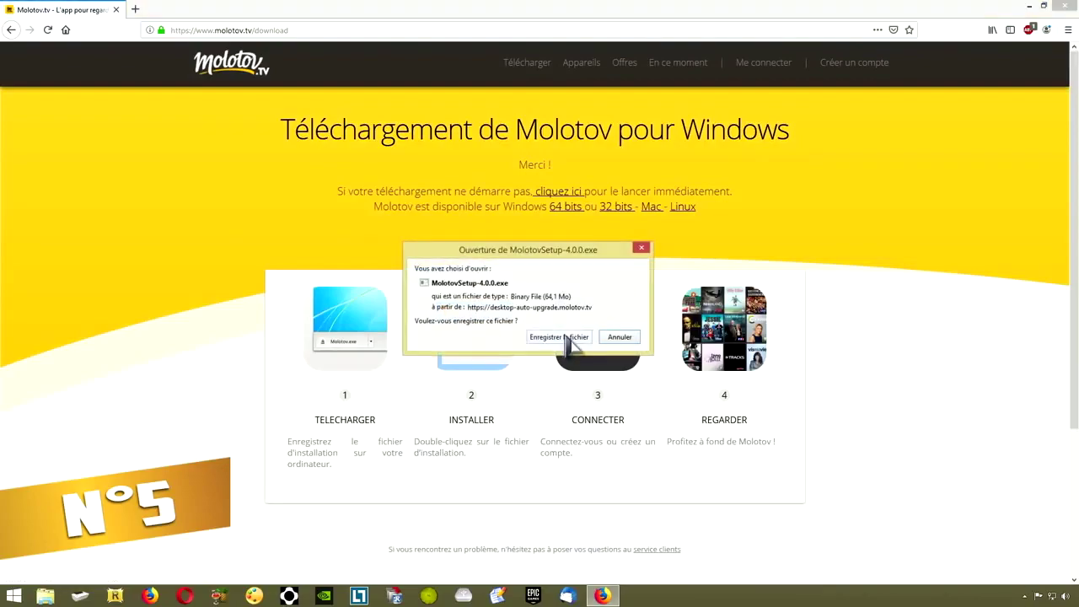
click(565, 338)
click(1028, 6)
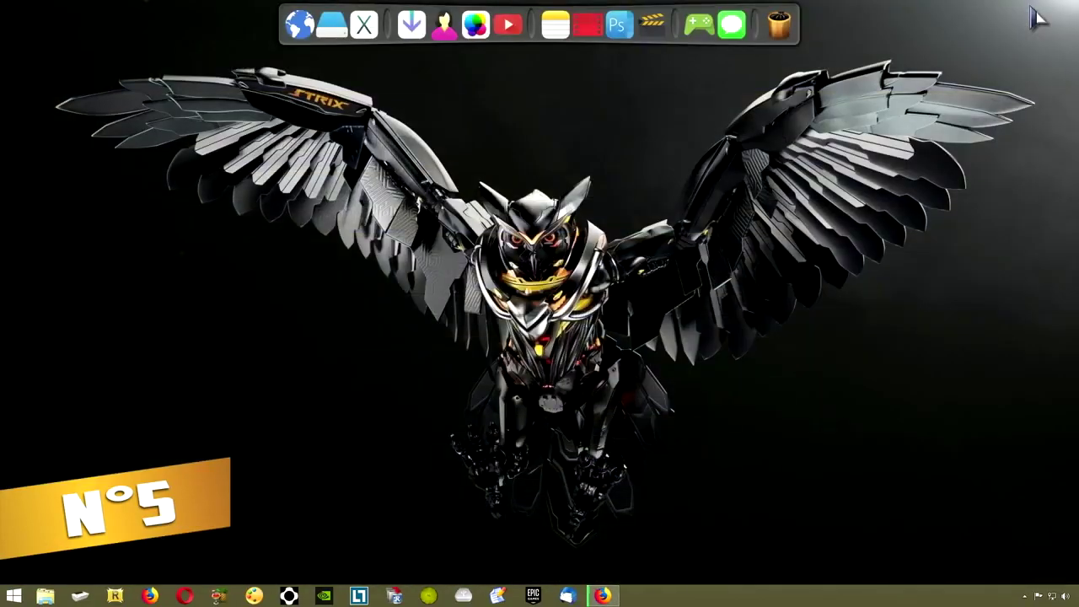
click(412, 25)
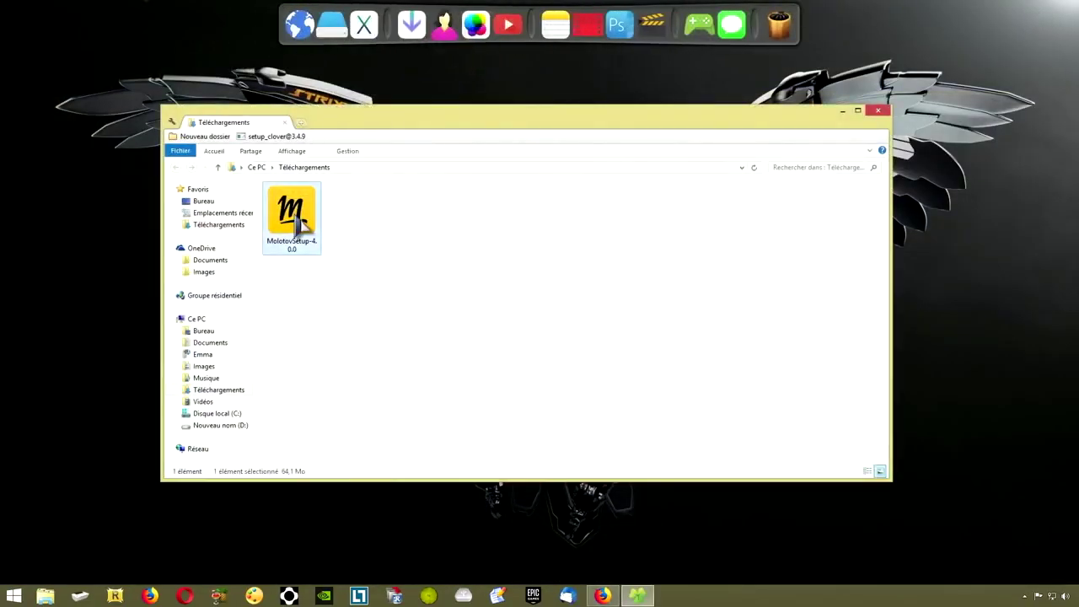
double_click(302, 221)
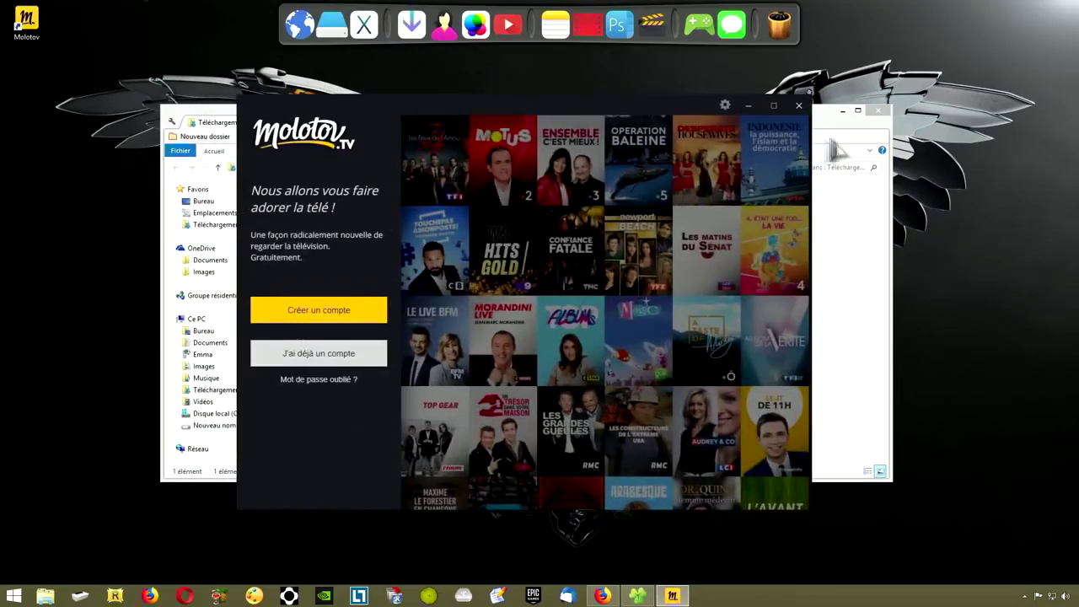
click(878, 111)
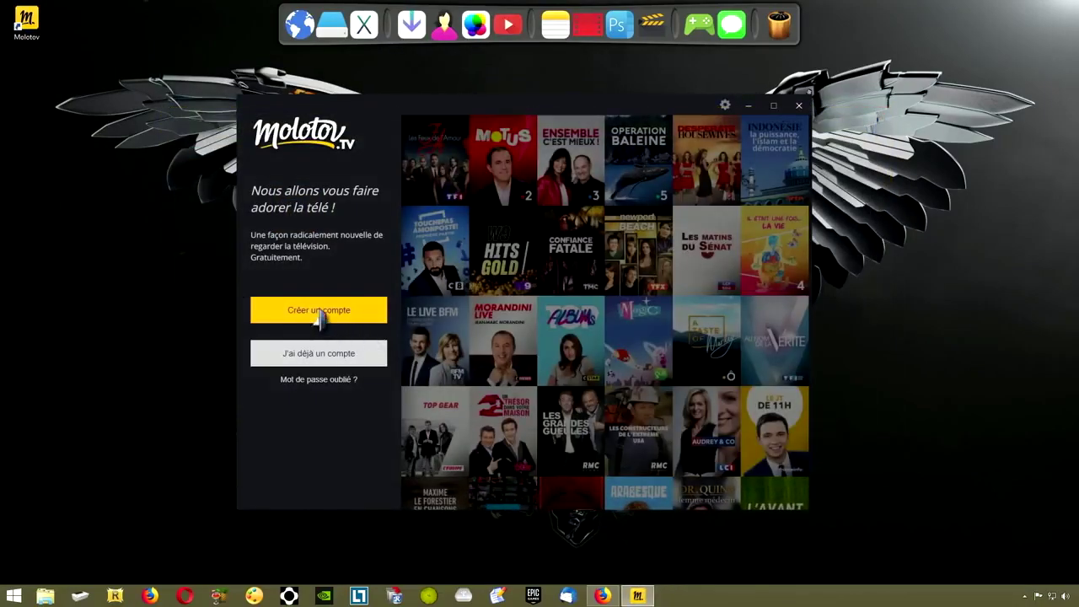
click(319, 309)
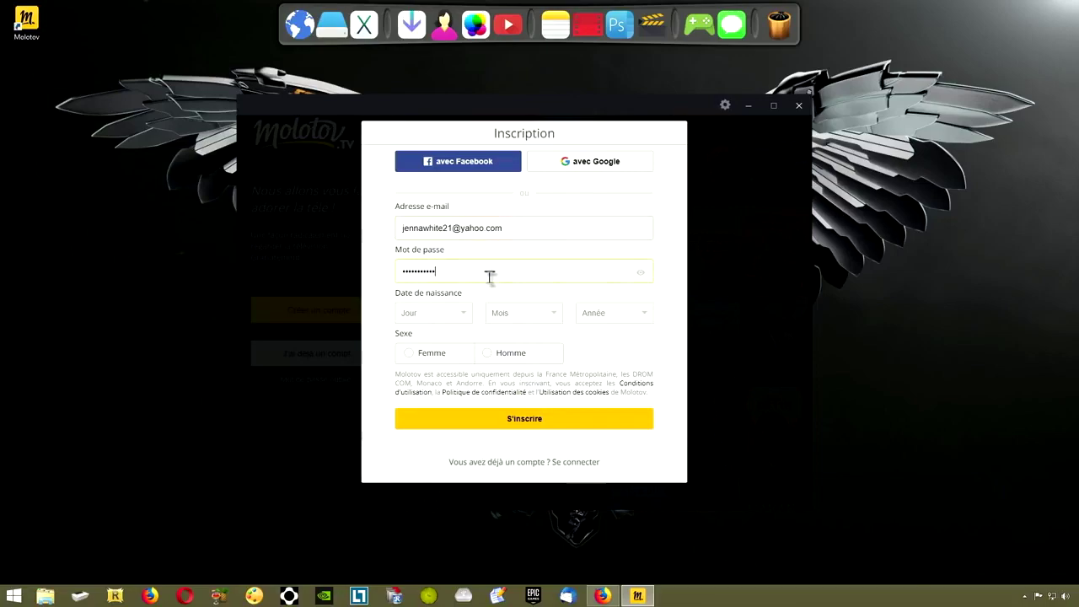
click(455, 312)
click(430, 450)
click(523, 313)
click(557, 375)
click(614, 313)
click(615, 411)
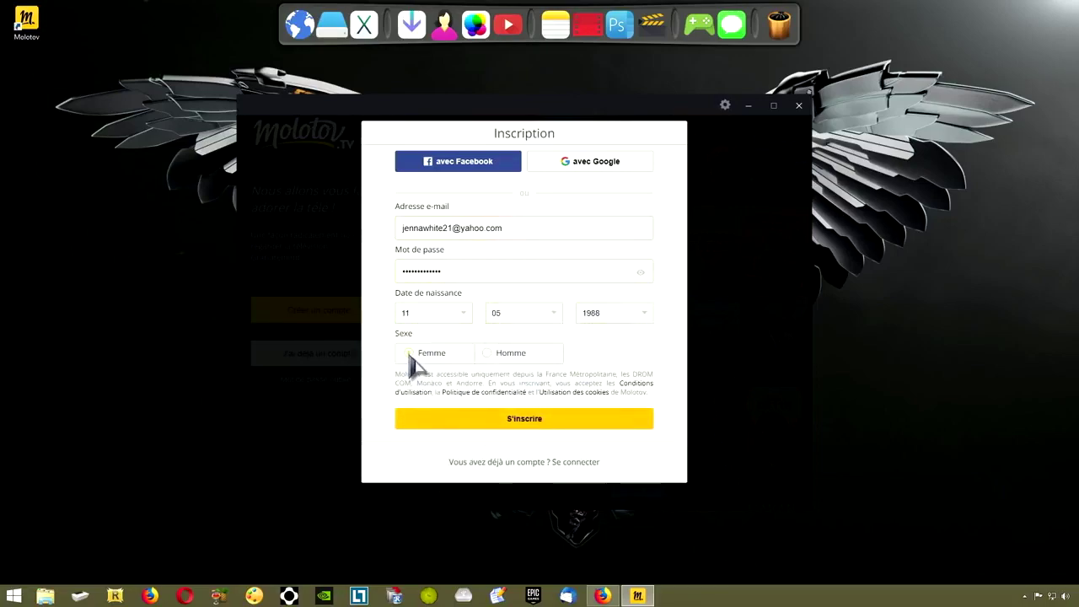
click(538, 426)
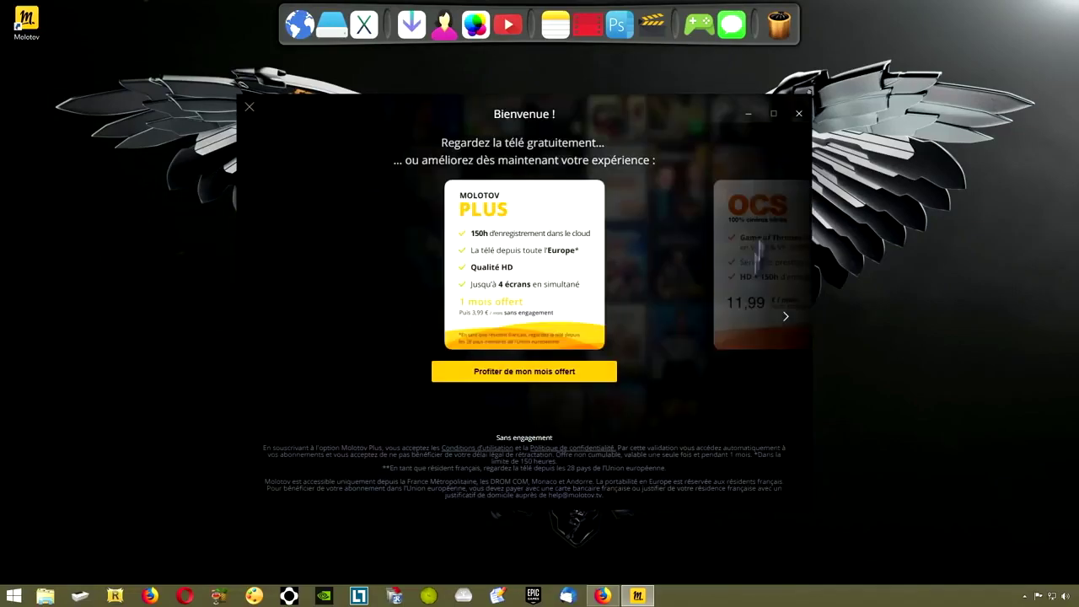
click(799, 113)
Relaunch Molotov and start watching Confiance fatale live on TMC from the En ce moment carousel
double_click(26, 21)
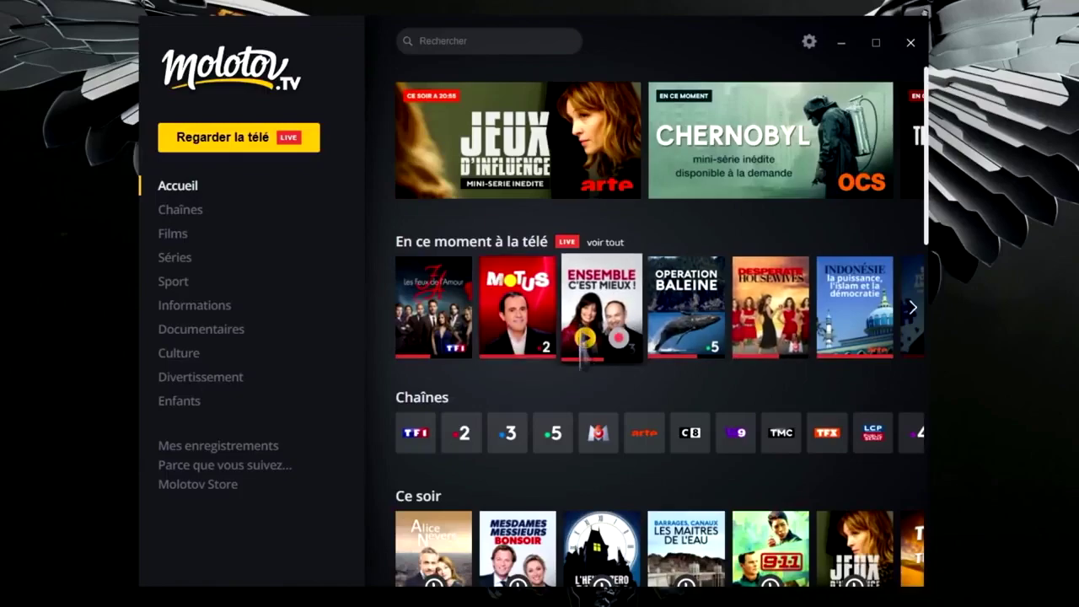
click(912, 308)
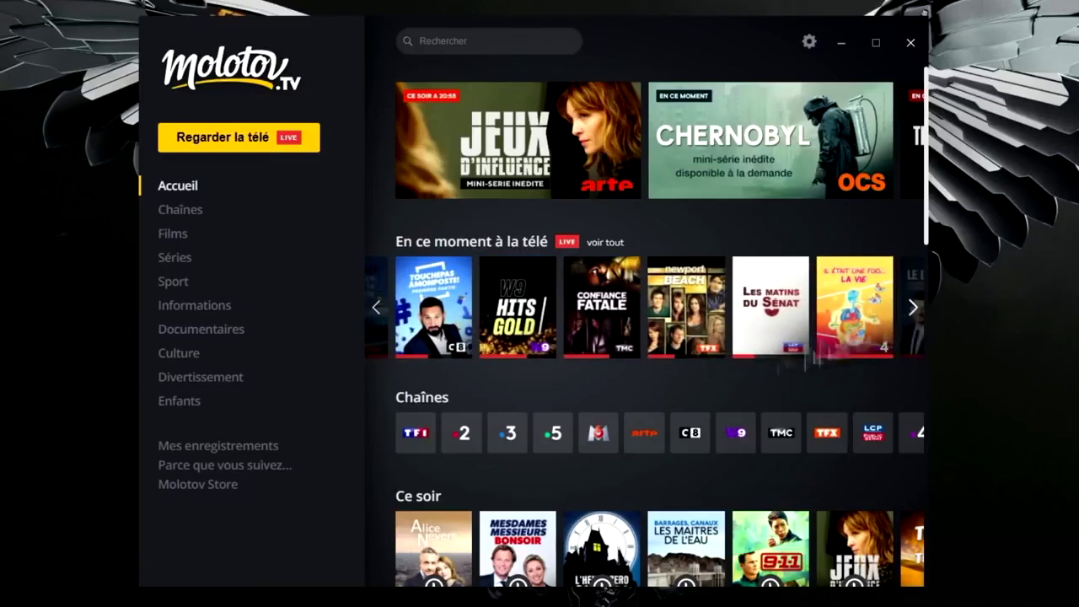
click(587, 344)
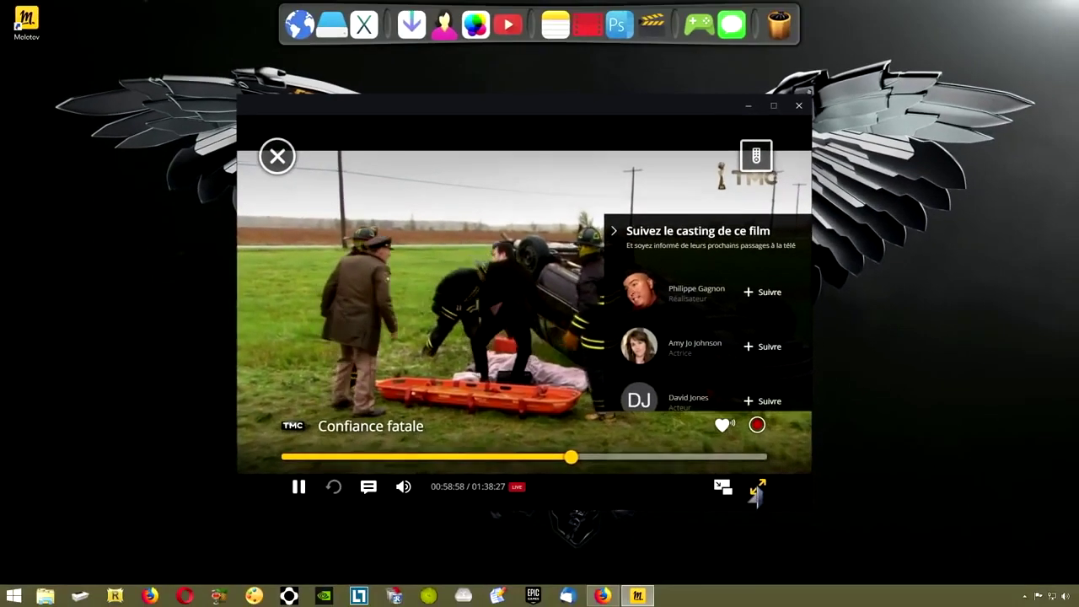
Check the subtitle and language options, close the player, and page to the next channels
click(853, 554)
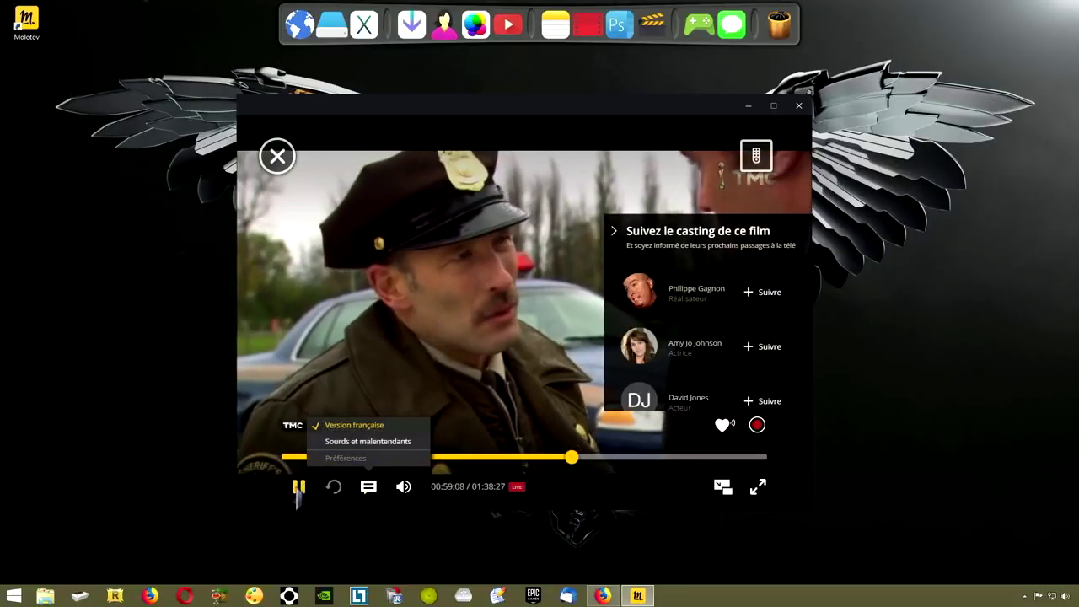
click(278, 156)
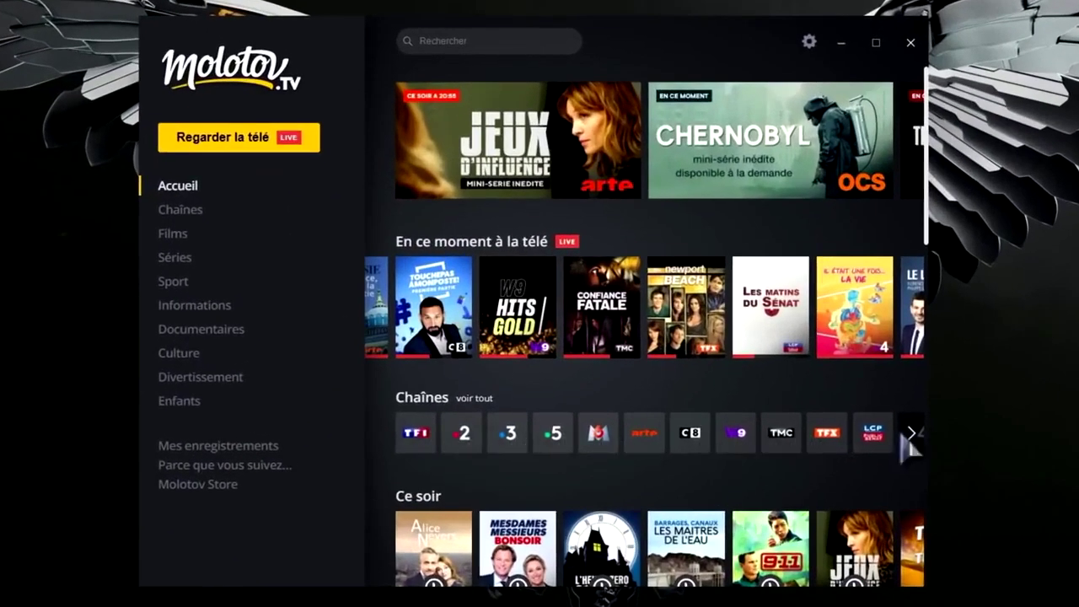
click(910, 432)
scroll(819, 464, down, 4)
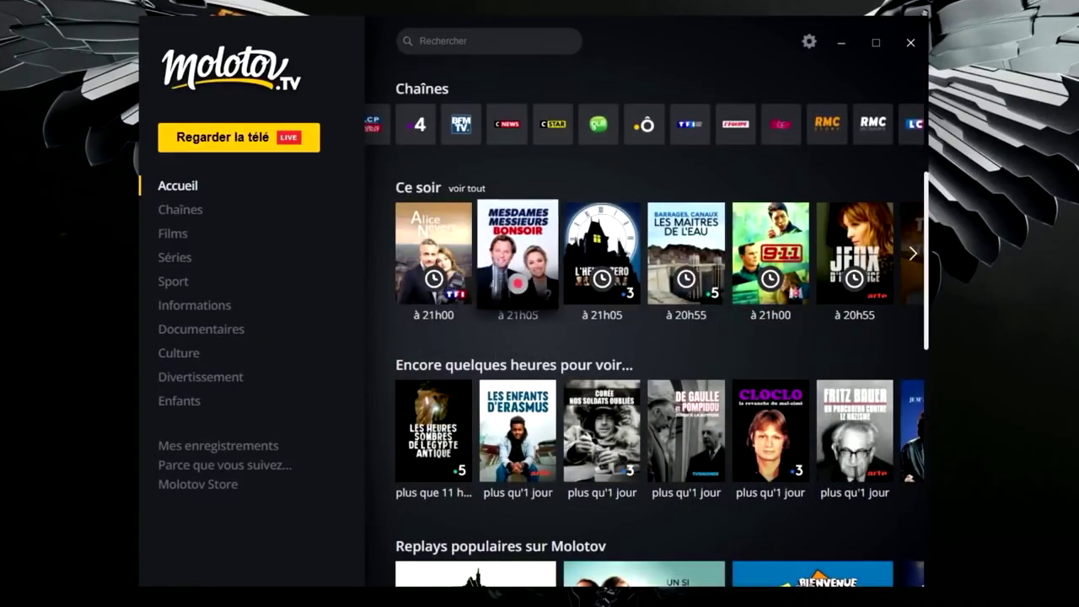
scroll(822, 325, down, 1)
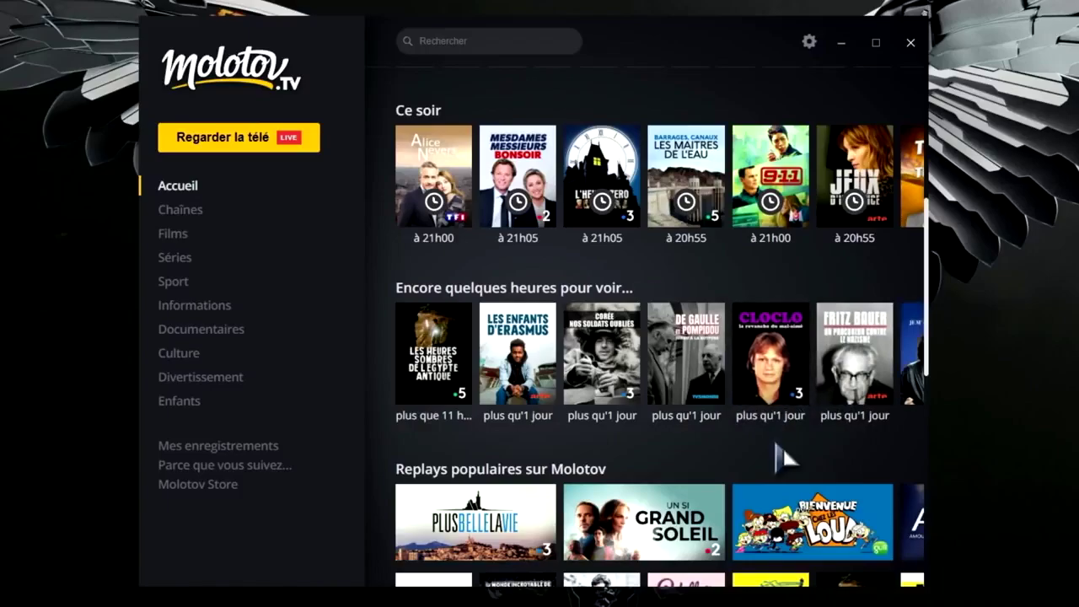
scroll(779, 455, down, 3)
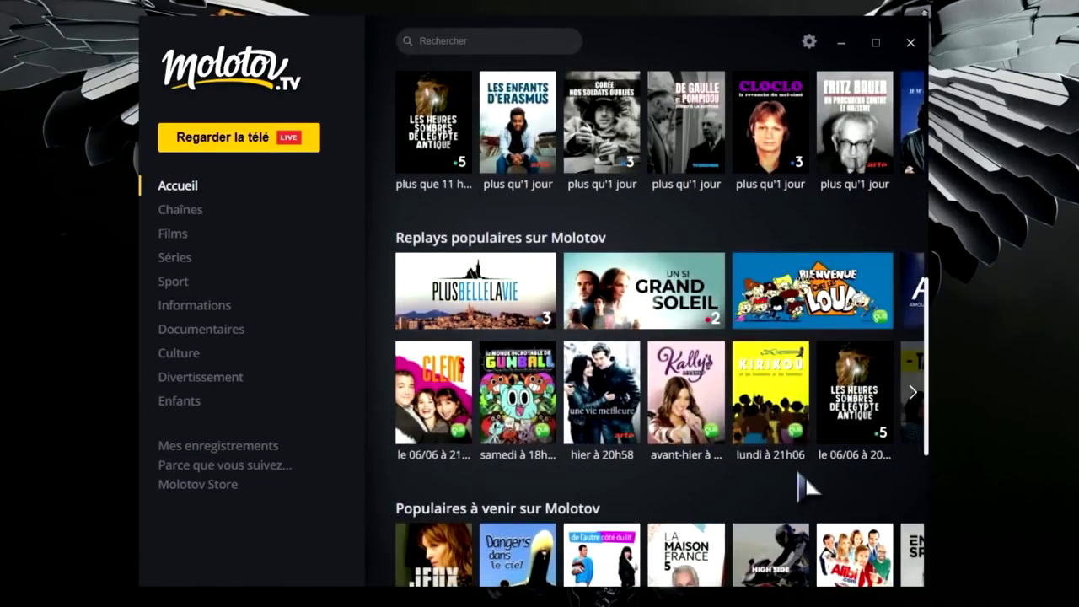
scroll(805, 485, down, 3)
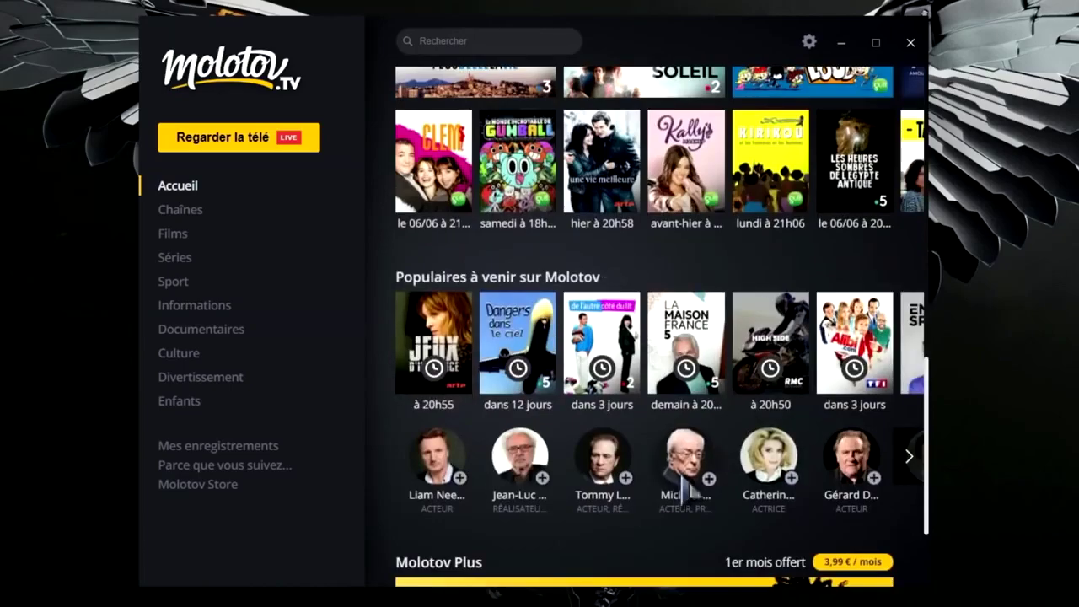
scroll(683, 487, down, 2)
scroll(684, 488, up, 10)
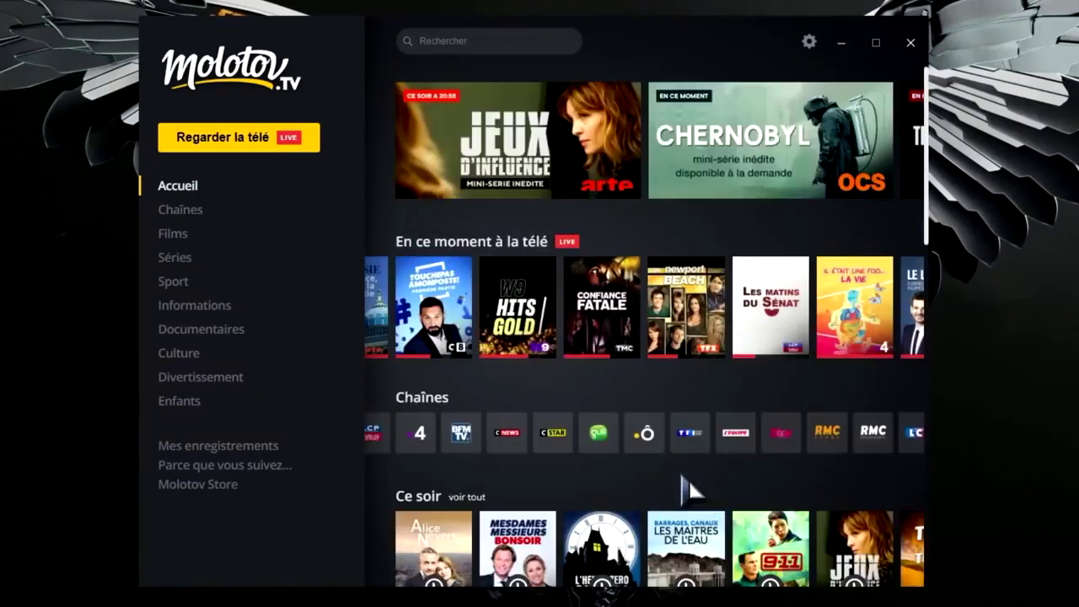
click(177, 209)
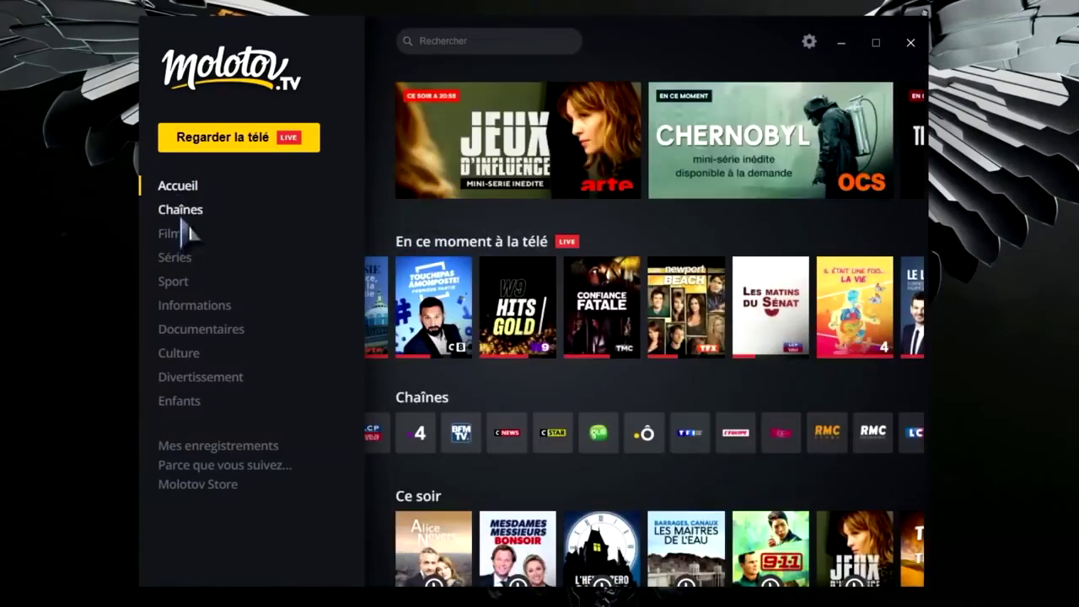
click(187, 129)
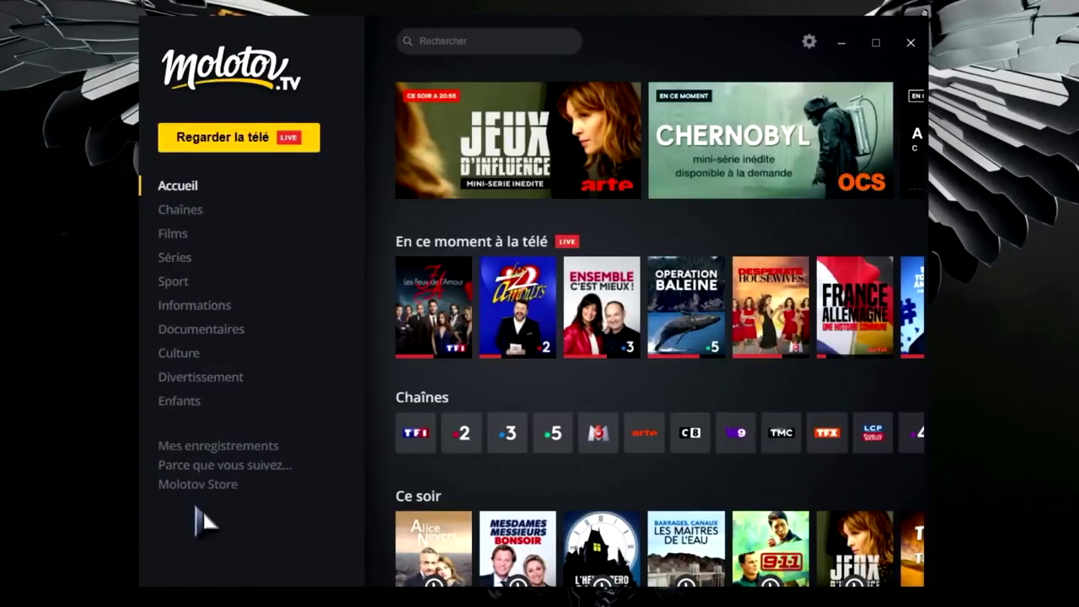
mouse_move(413, 455)
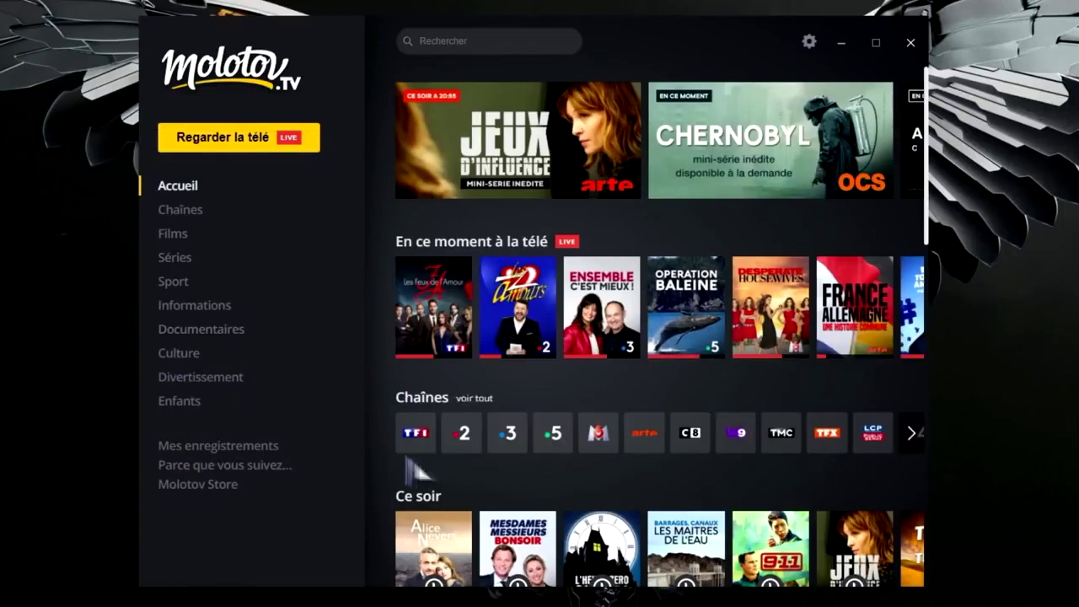
Browse TF1's upcoming schedule on its channel page, then maximize the Molotov window
click(416, 434)
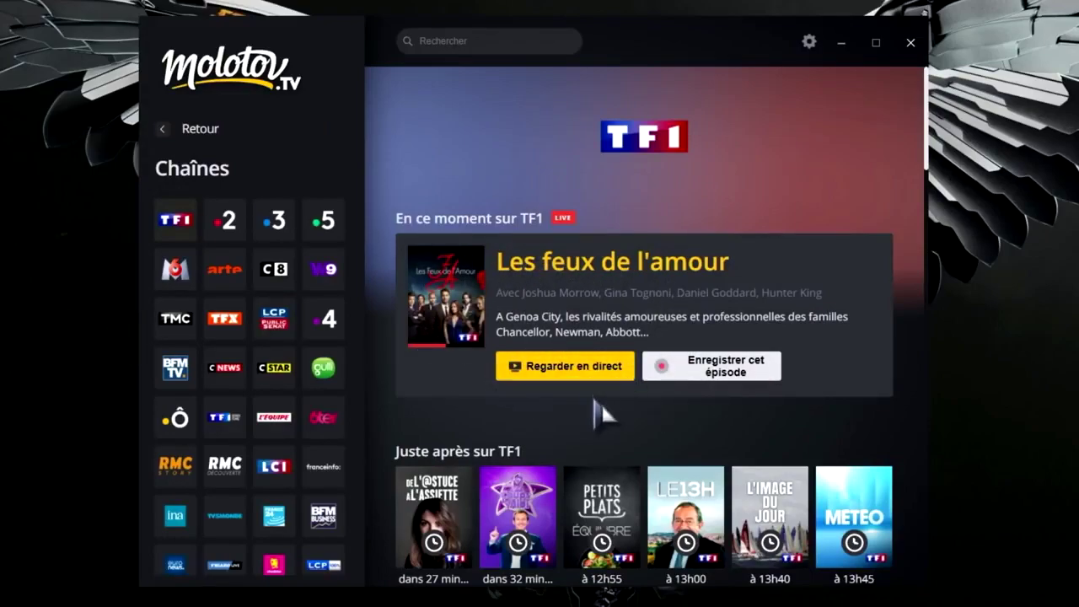
scroll(600, 413, down, 3)
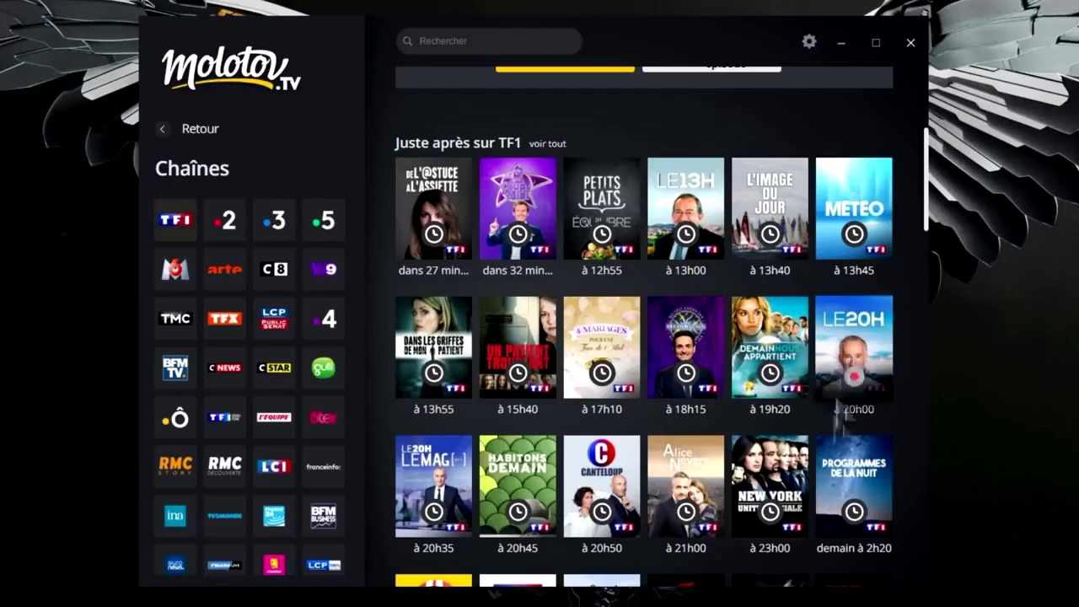
scroll(717, 371, down, 5)
scroll(730, 451, down, 10)
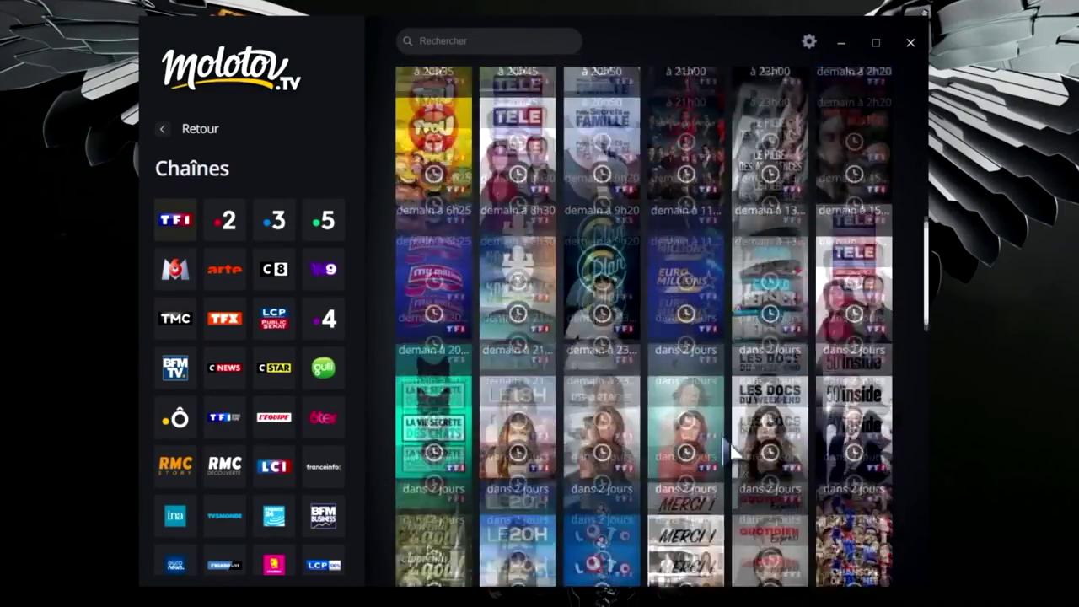
scroll(730, 451, down, 6)
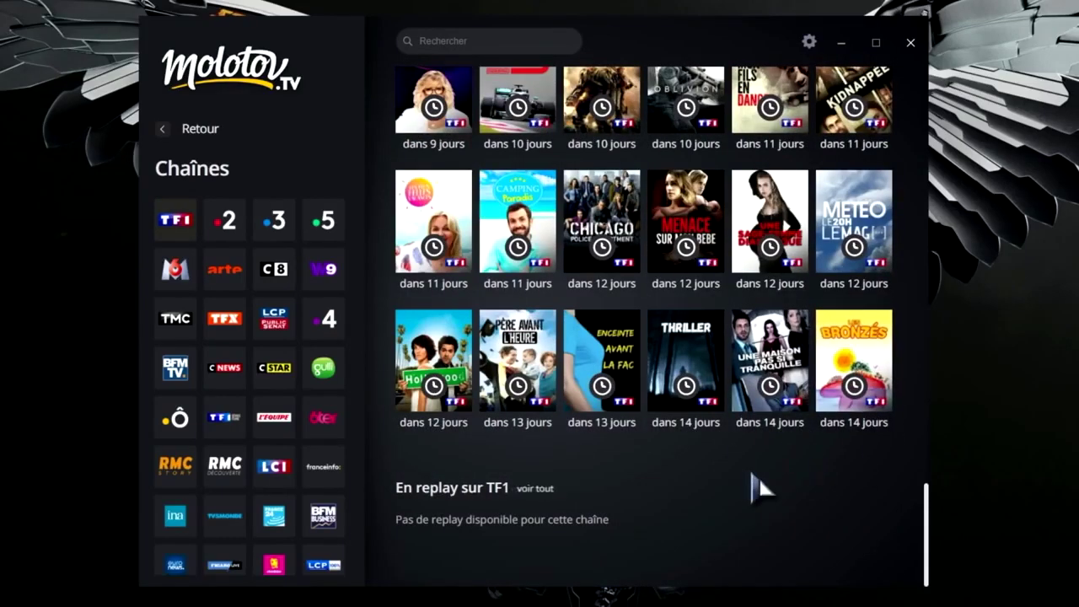
scroll(754, 487, up, 5)
scroll(763, 518, down, 4)
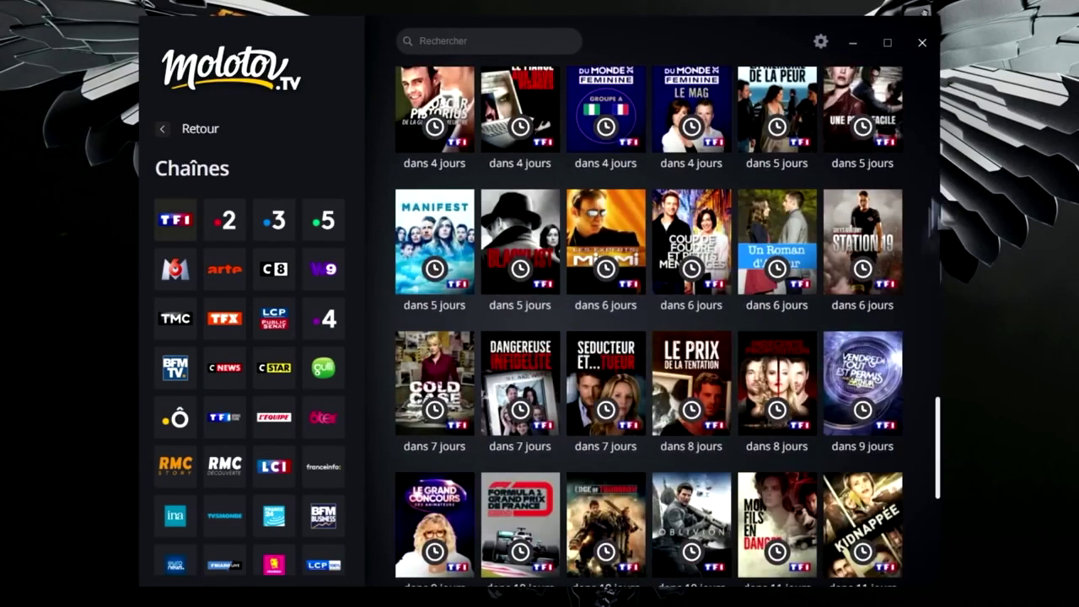
scroll(761, 516, up, 10)
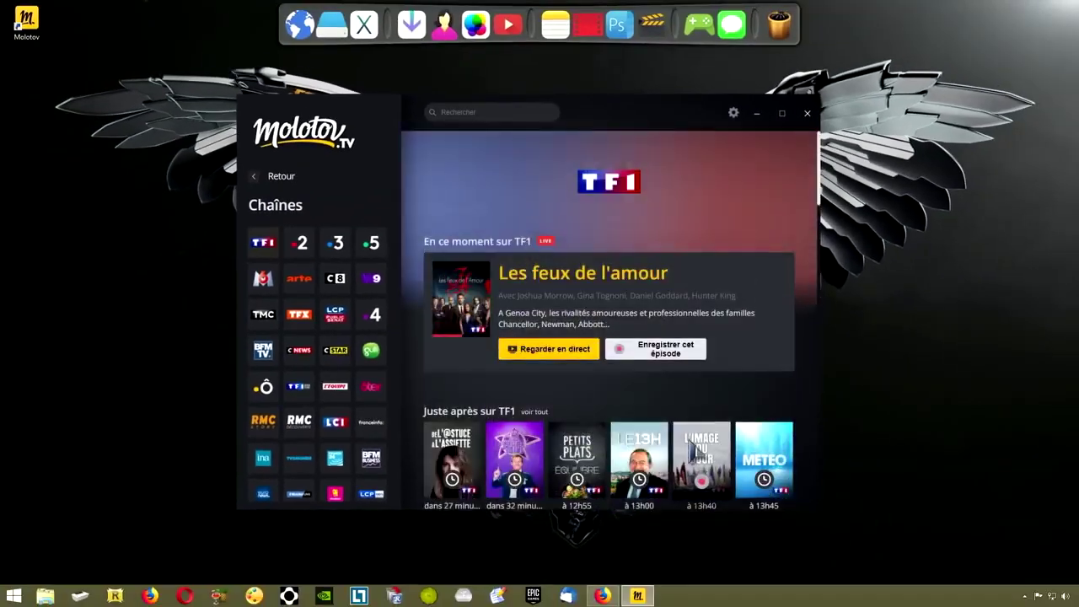
click(782, 113)
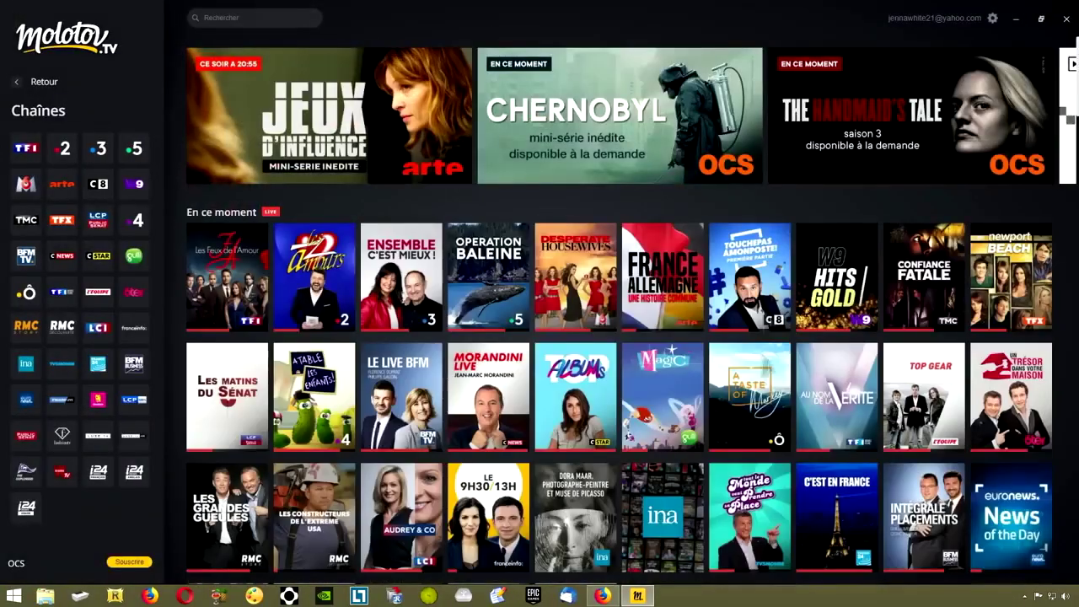